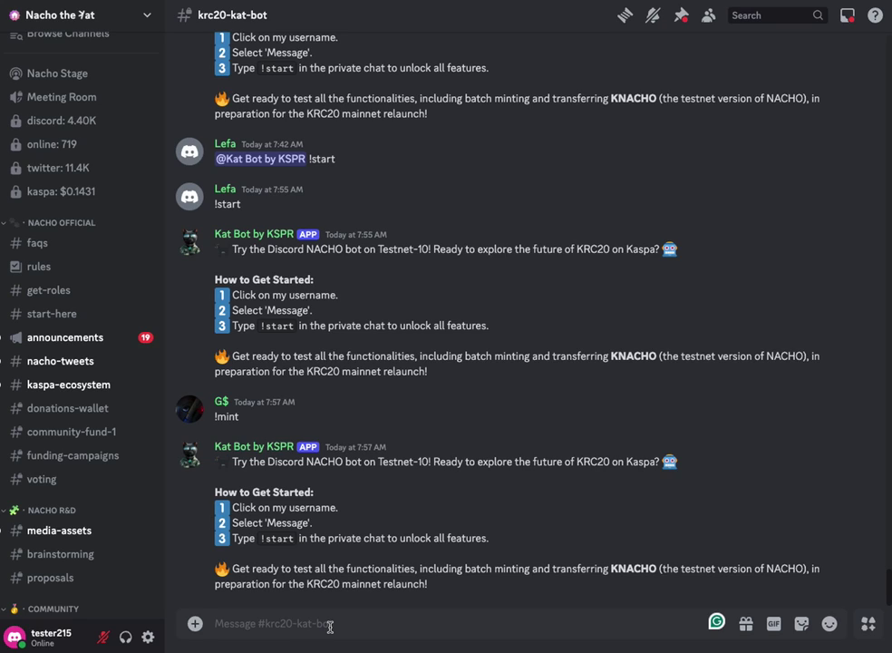
- Send the !helpmenu command in the krc20-kat-bot channel to request the bot's command guide
type("!h")
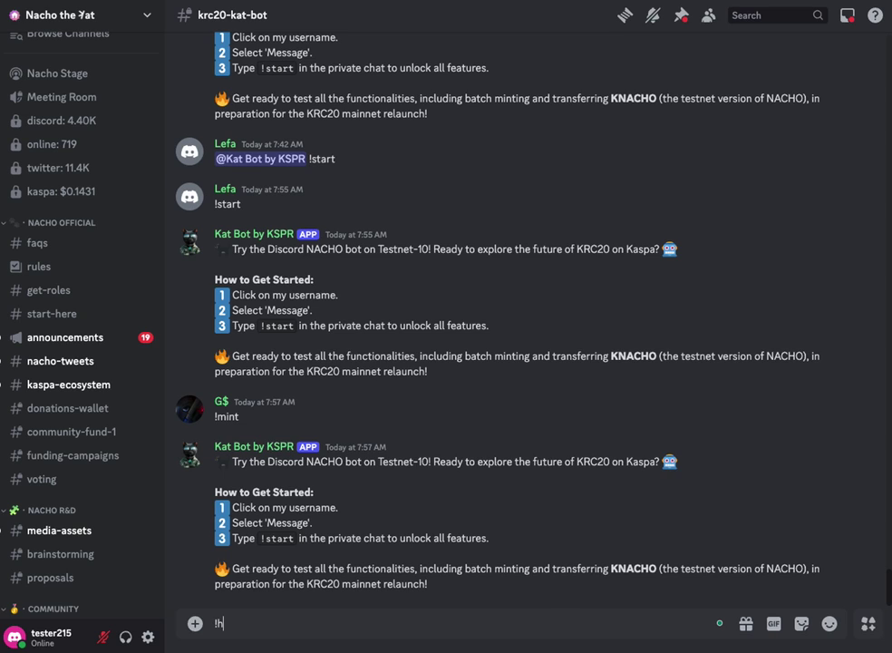
type("elpmenu")
key("Return")
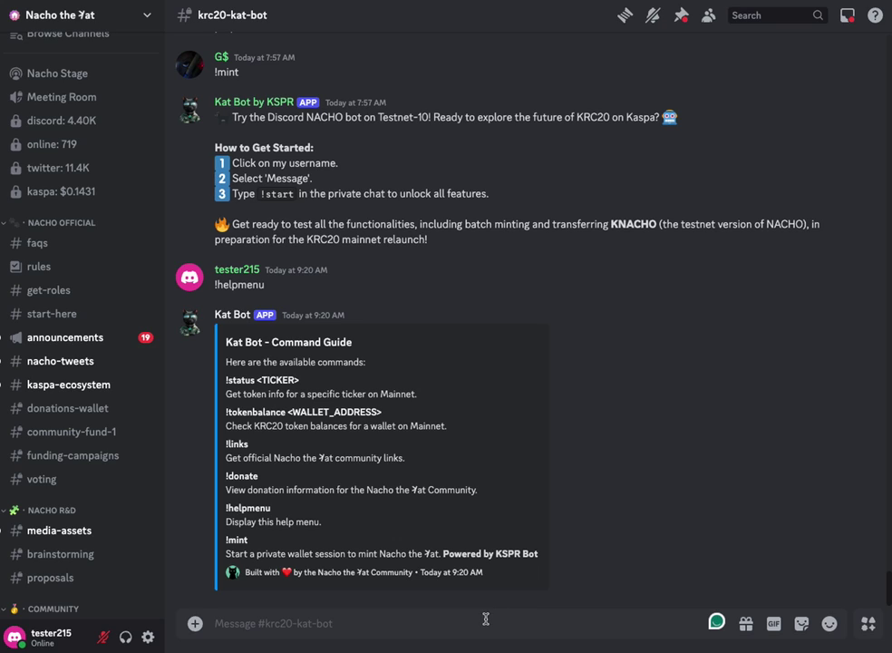
- Send the command "!status nacho" to request the token information for the NACHO ticker
type("!status")
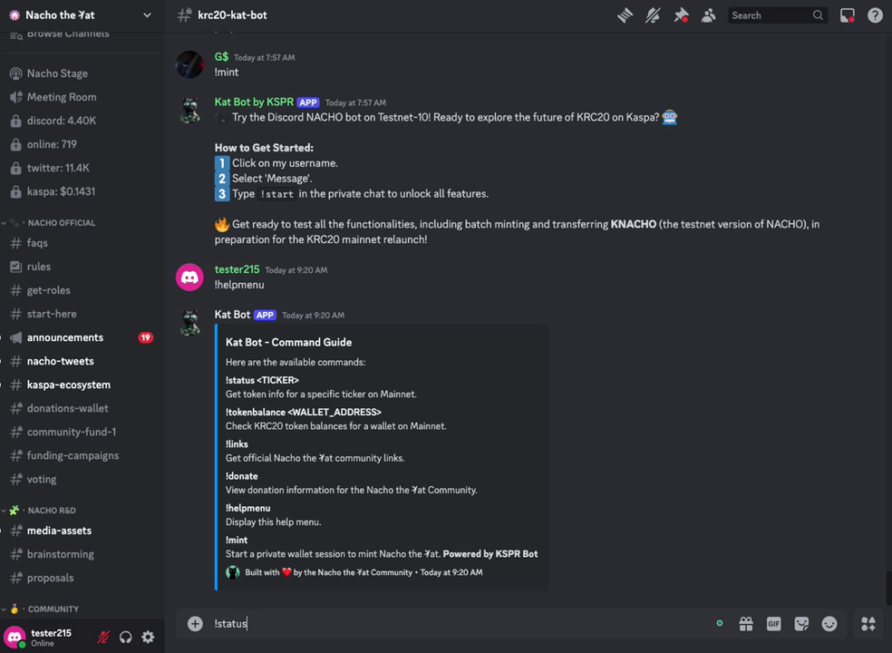
type(" nacho")
key("Return")
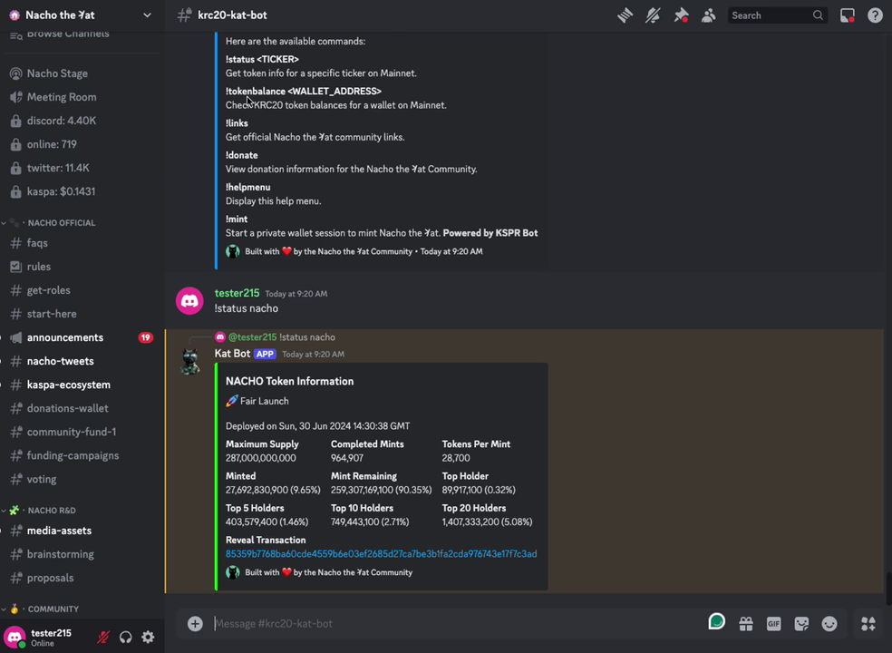
- Find the first !balance message from September 4, 2024 in the channel history and copy its Kaspa wallet address
scroll(345, 213, "up", 3)
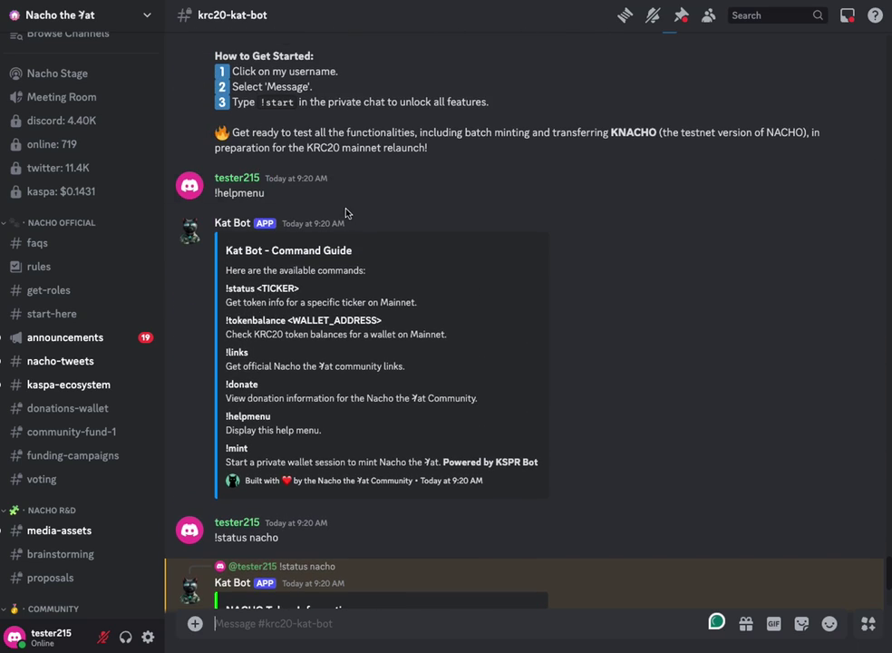
scroll(349, 218, "up", 15)
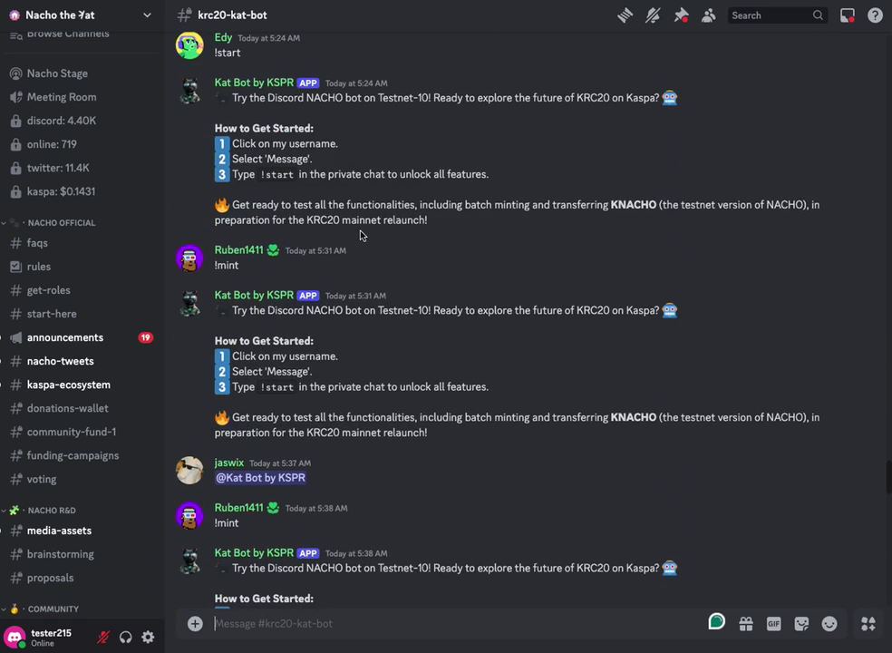
scroll(360, 235, "up", 15)
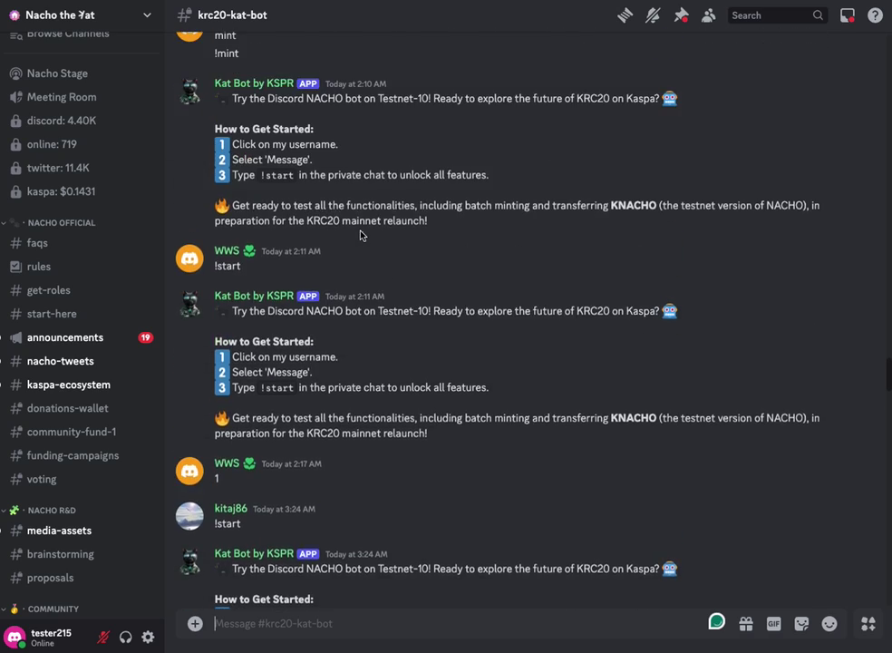
scroll(359, 234, "up", 15)
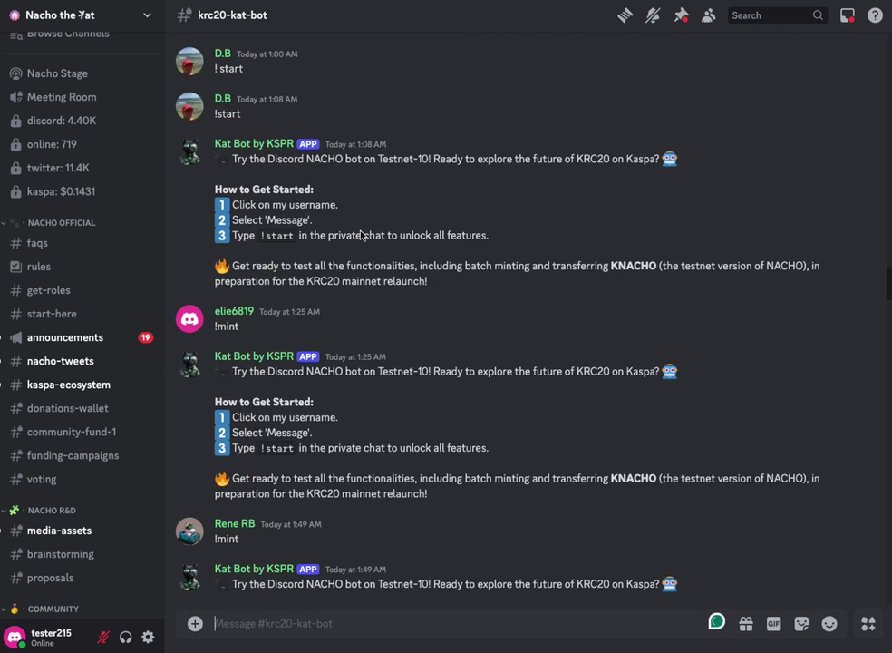
scroll(360, 235, "up", 15)
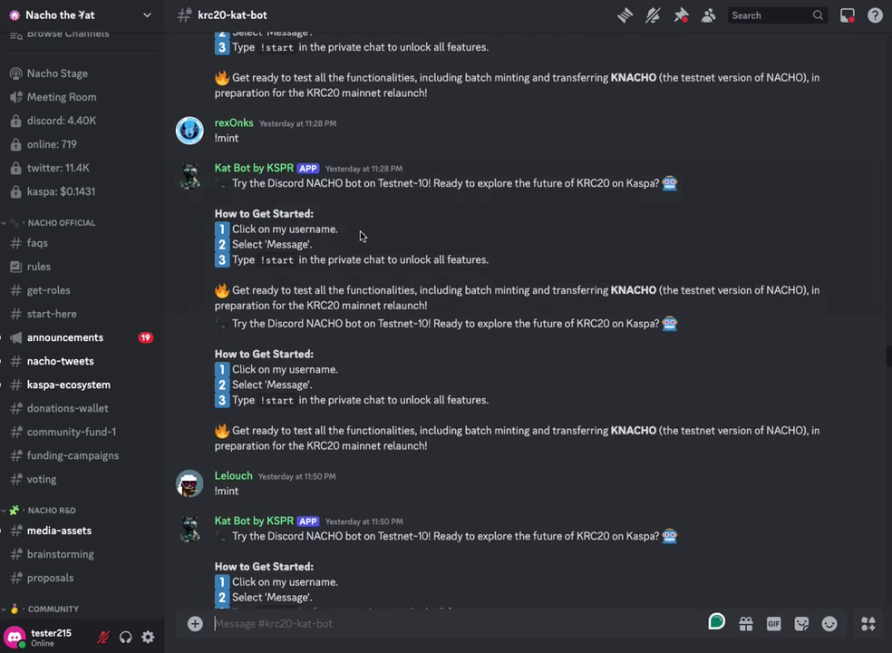
scroll(360, 235, "up", 15)
scroll(359, 235, "up", 10)
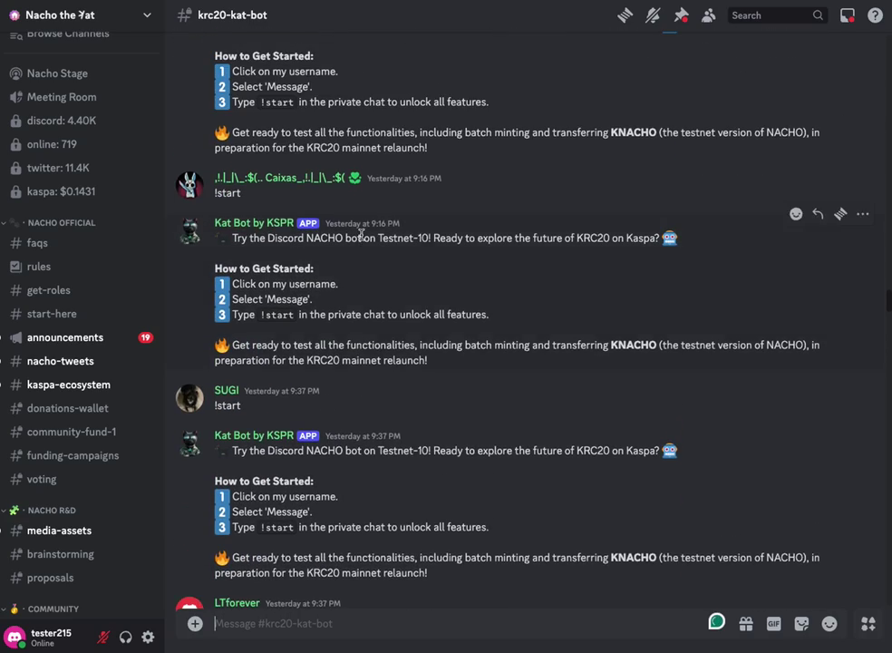
scroll(360, 235, "up", 20)
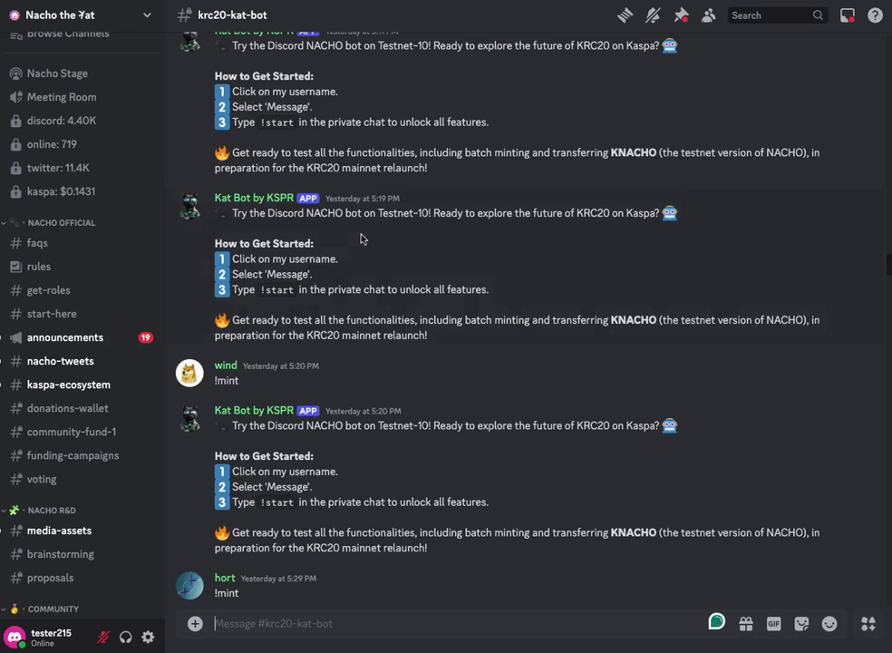
scroll(360, 237, "up", 10)
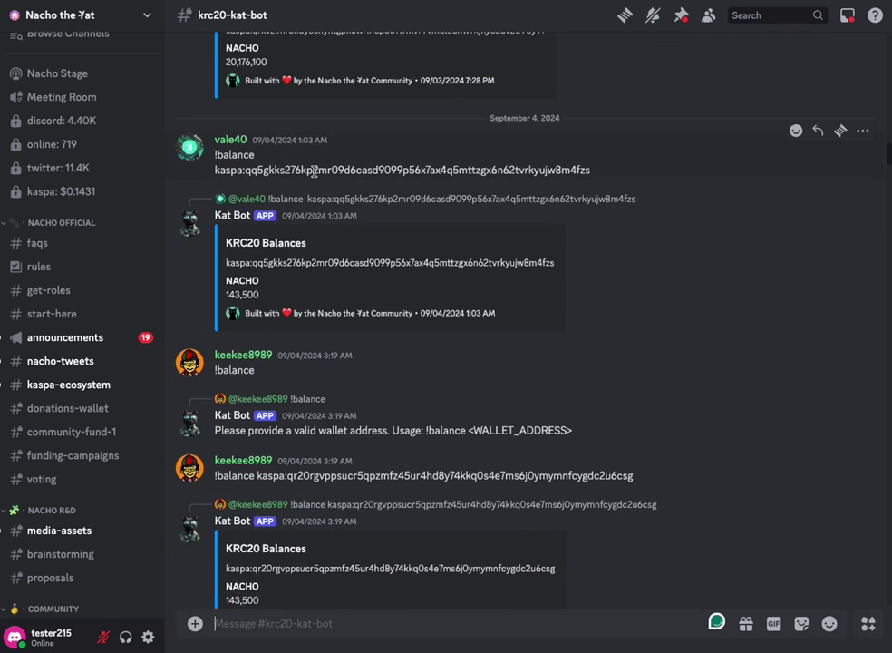
double_click(314, 171)
key("ctrl+c")
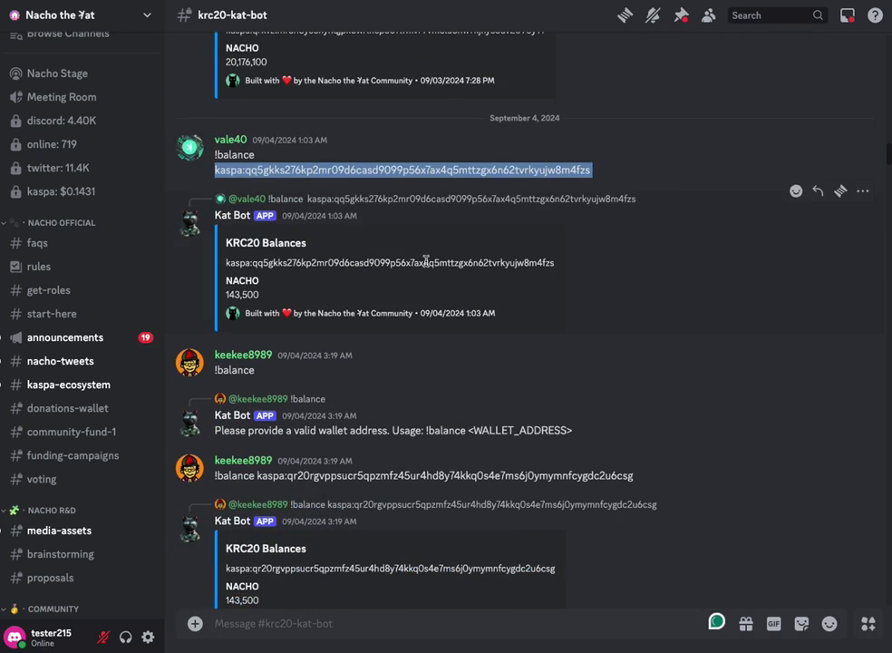
- Send the !tokenbalance command with the copied wallet address and highlight the KRC20 balances in the bot's reply
scroll(428, 268, "down", 20)
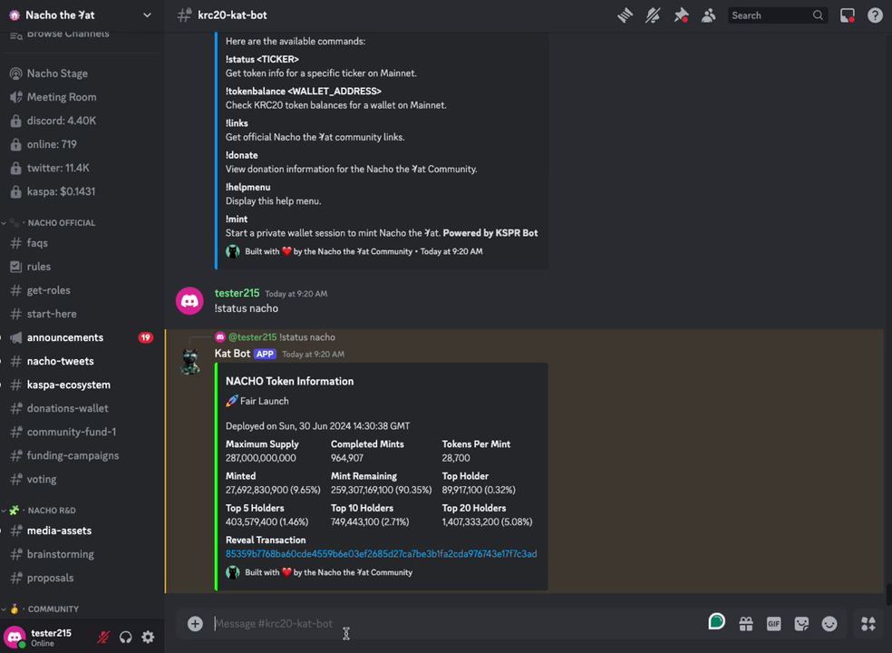
left_click(345, 633)
type("!tokenbalanmc")
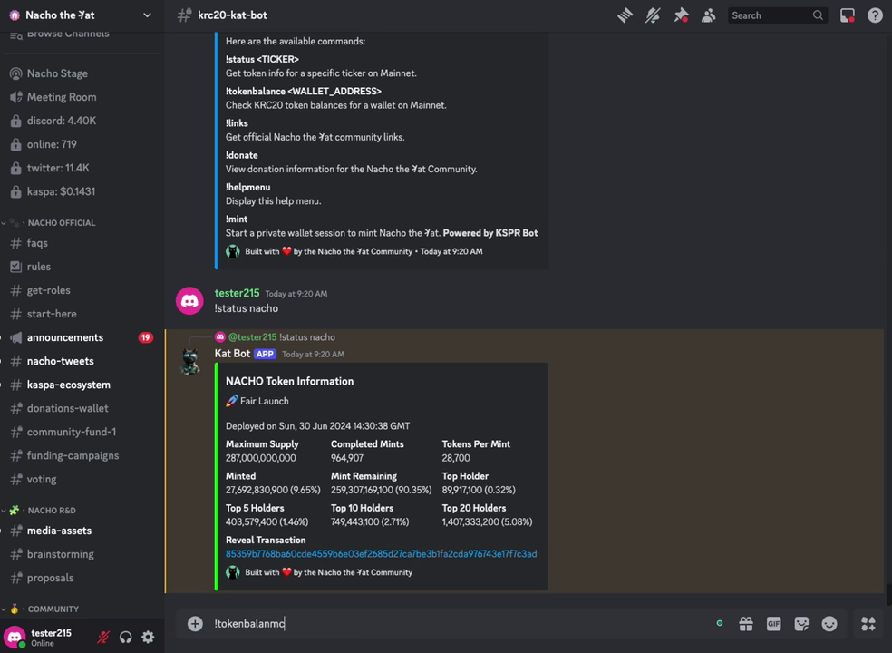
key("BackSpace")
key("BackSpace")
type("ce")
key("ctrl+v")
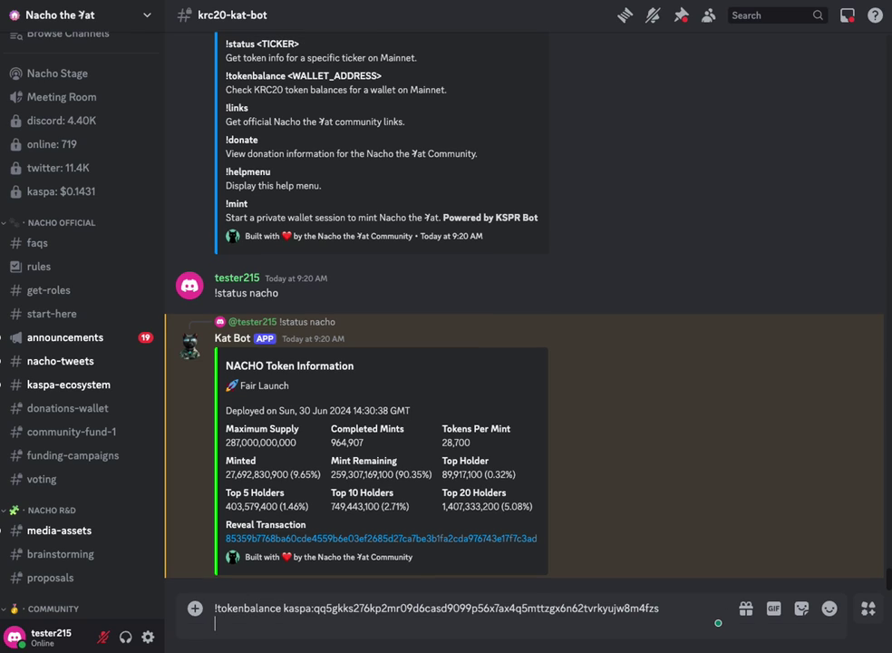
key("BackSpace")
key("Return")
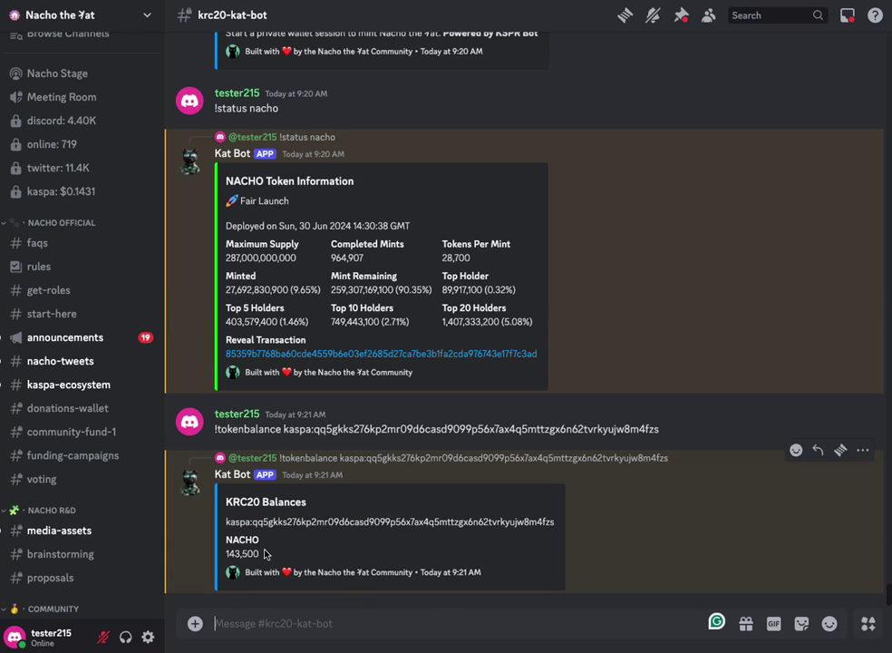
left_click_drag(265, 555, 234, 423)
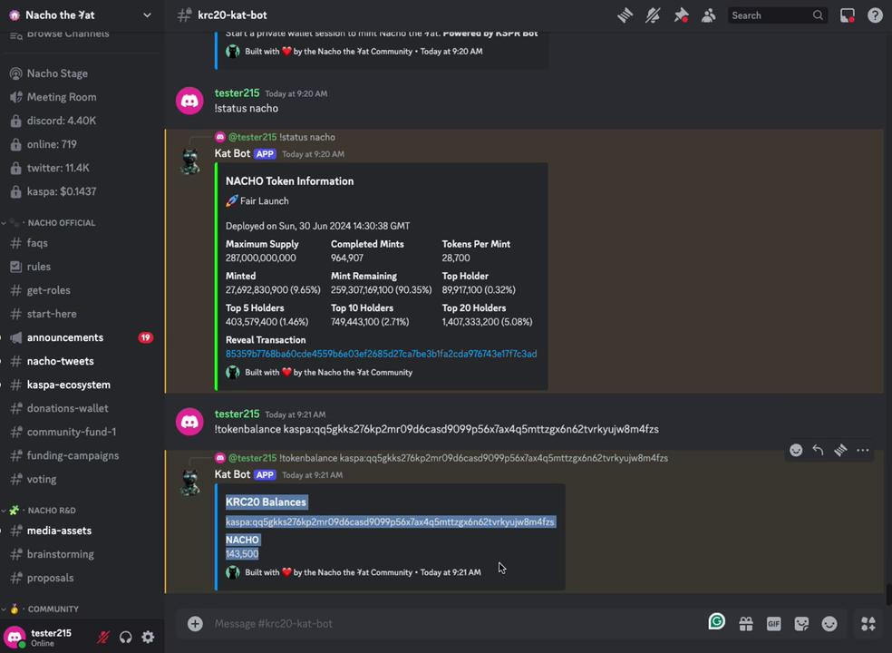
- Review the command guide and send the !links command to get the official community links
left_click(360, 621)
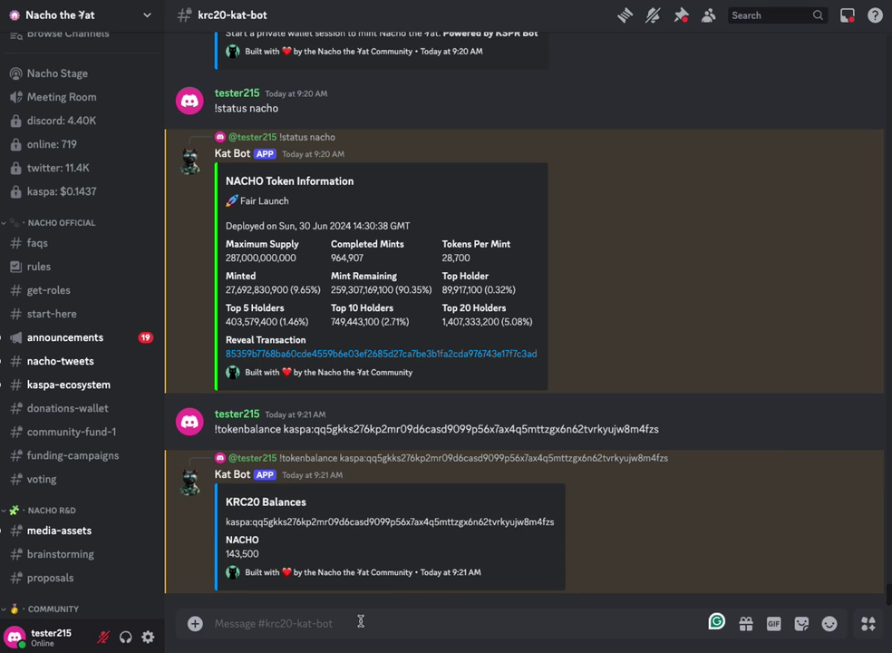
scroll(363, 490, "up", 3)
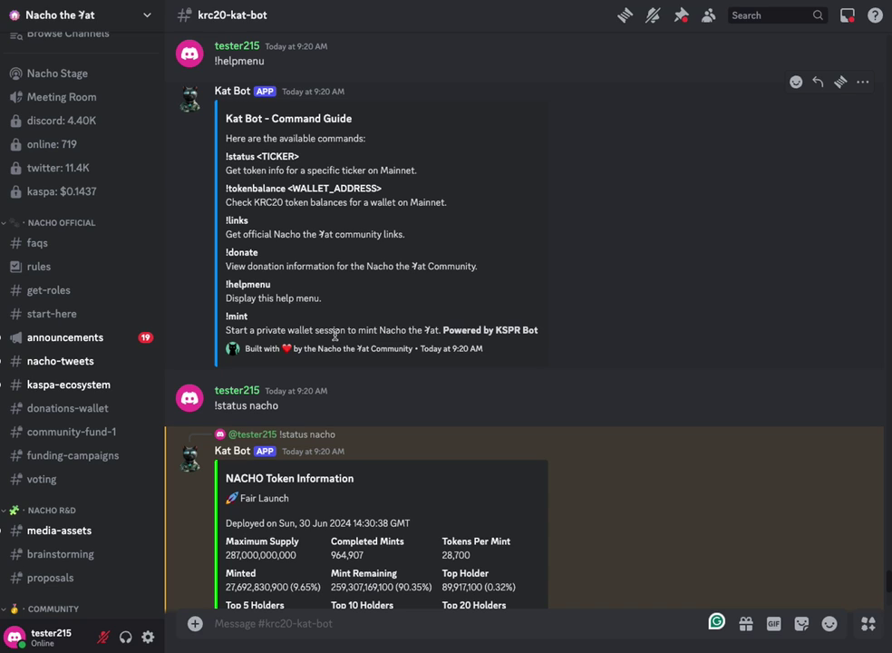
scroll(335, 335, "down", 3)
type("!links")
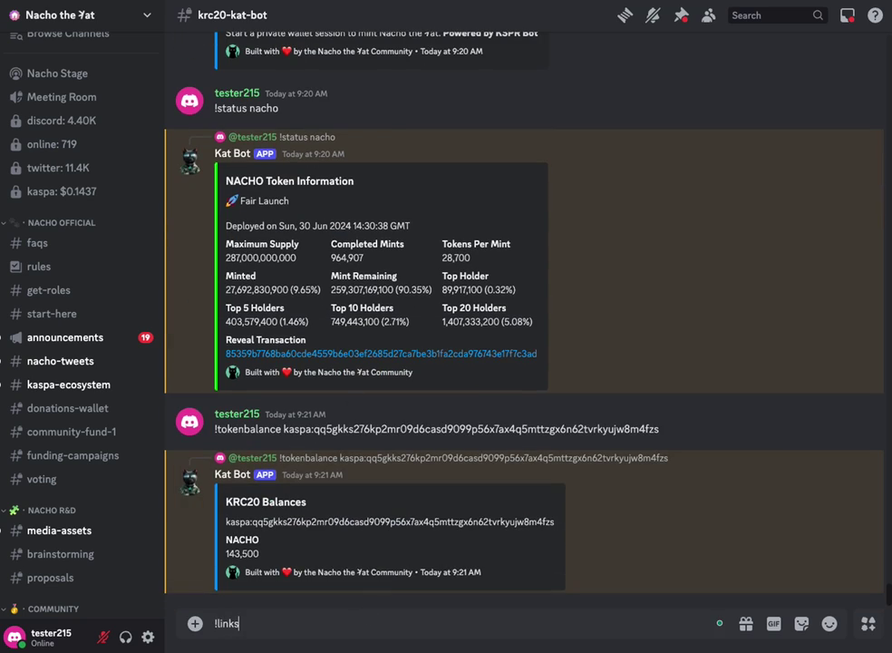
key("Return")
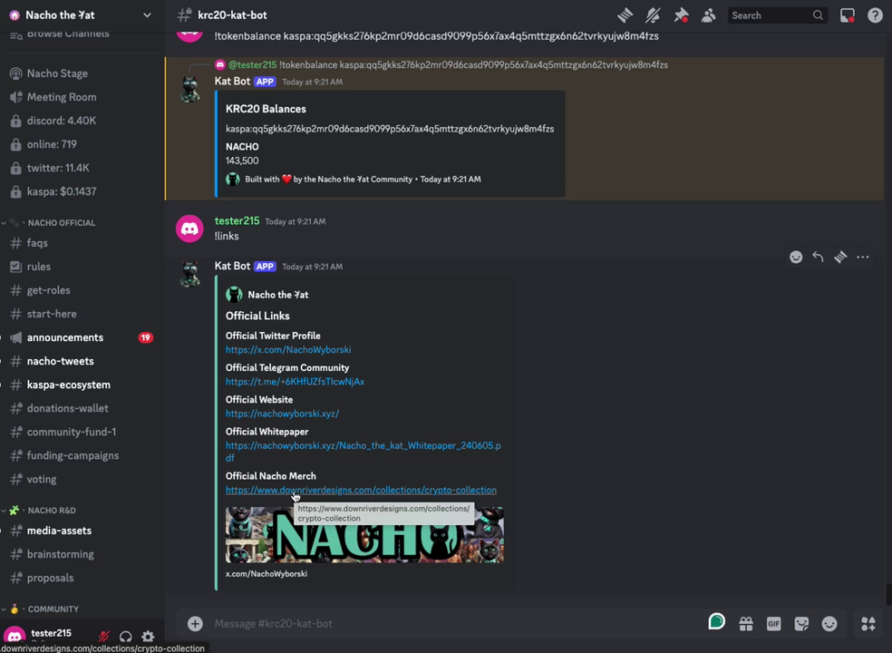
- Send the !donate command to request the community's donation information
scroll(404, 331, "up", 6)
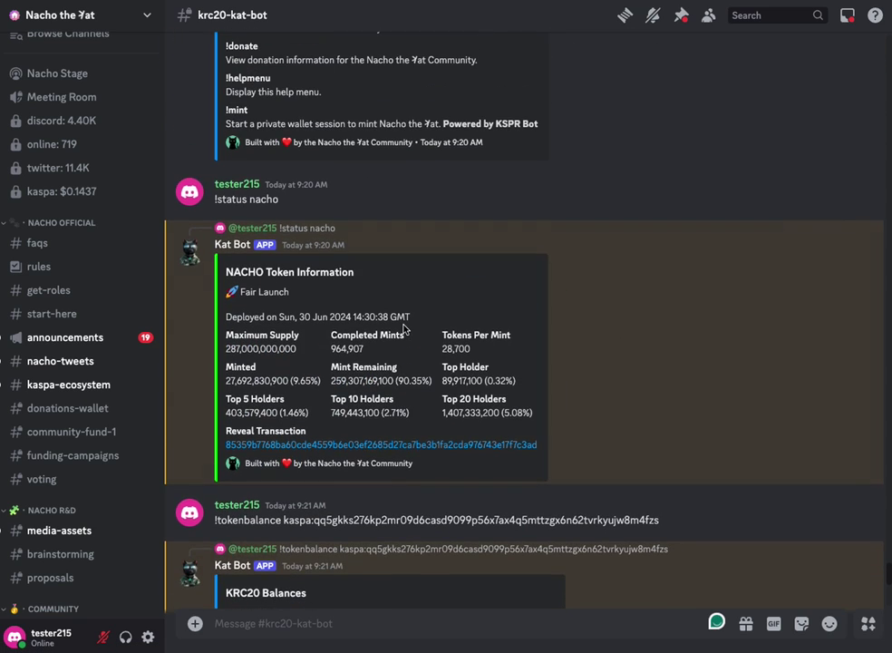
scroll(381, 454, "down", 6)
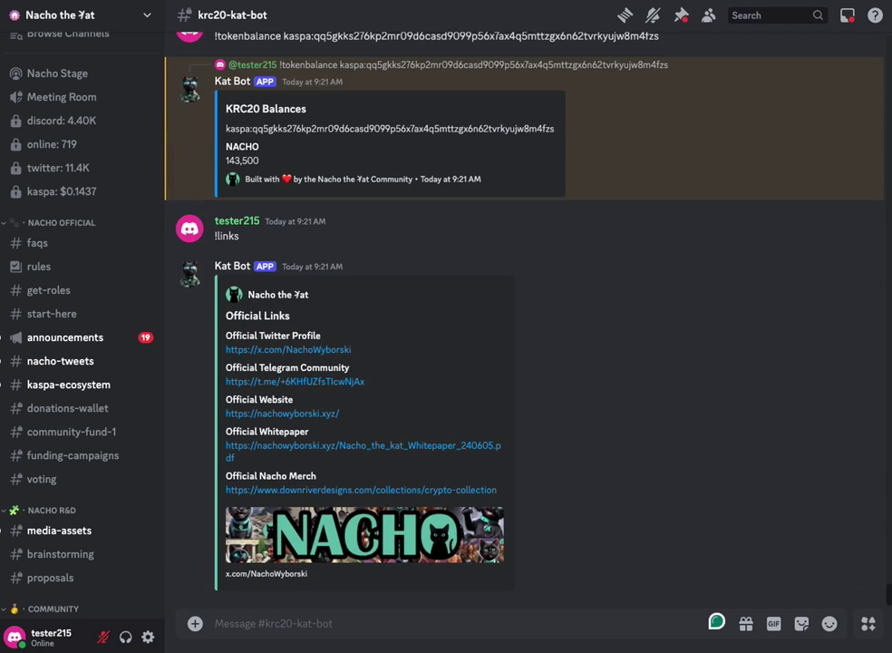
type("!donate")
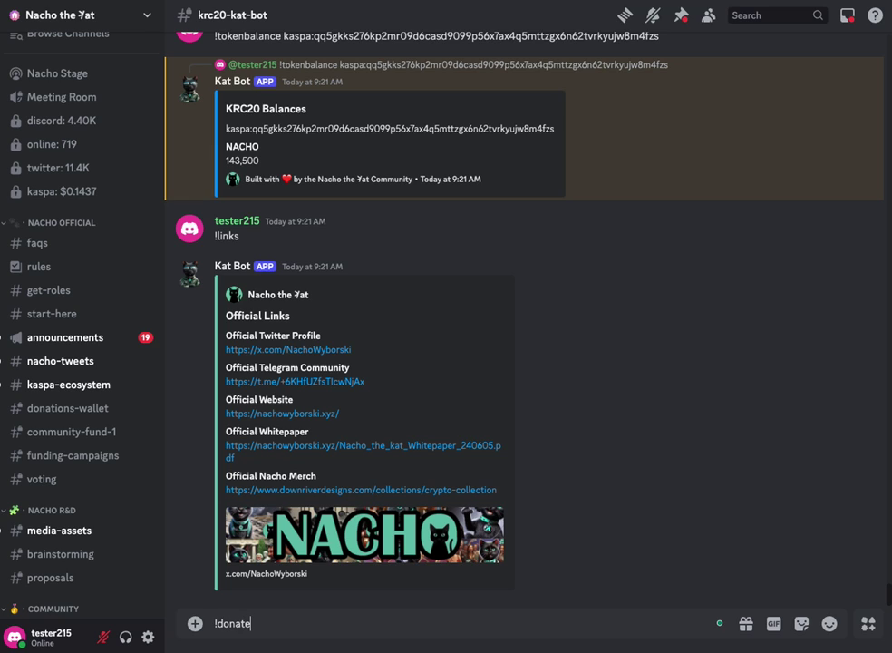
key("Return")
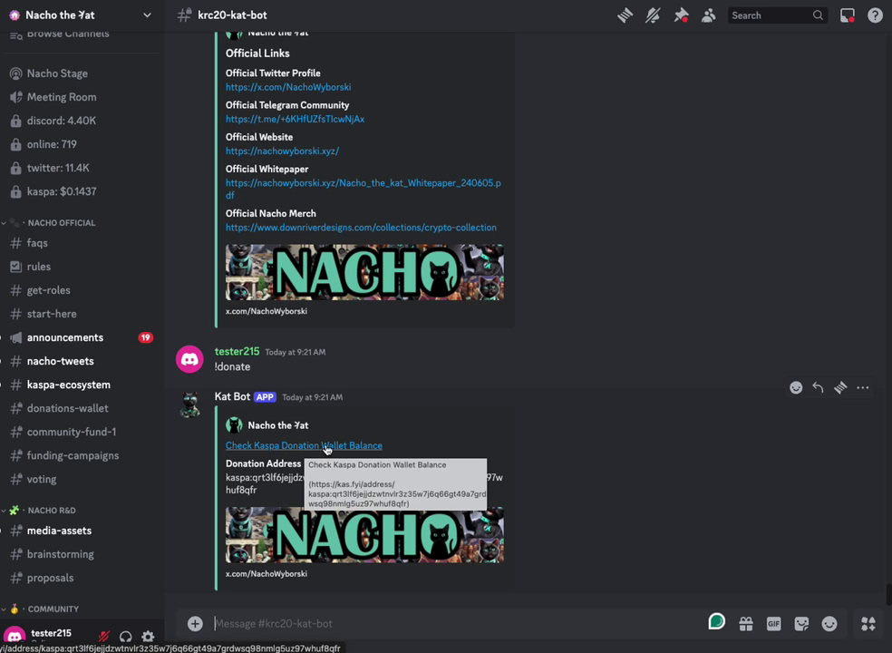
- Copy the helpmenu command name from the earlier command guide and send it as !helpmenu in the channel
scroll(404, 450, "up", 3)
scroll(452, 453, "up", 15)
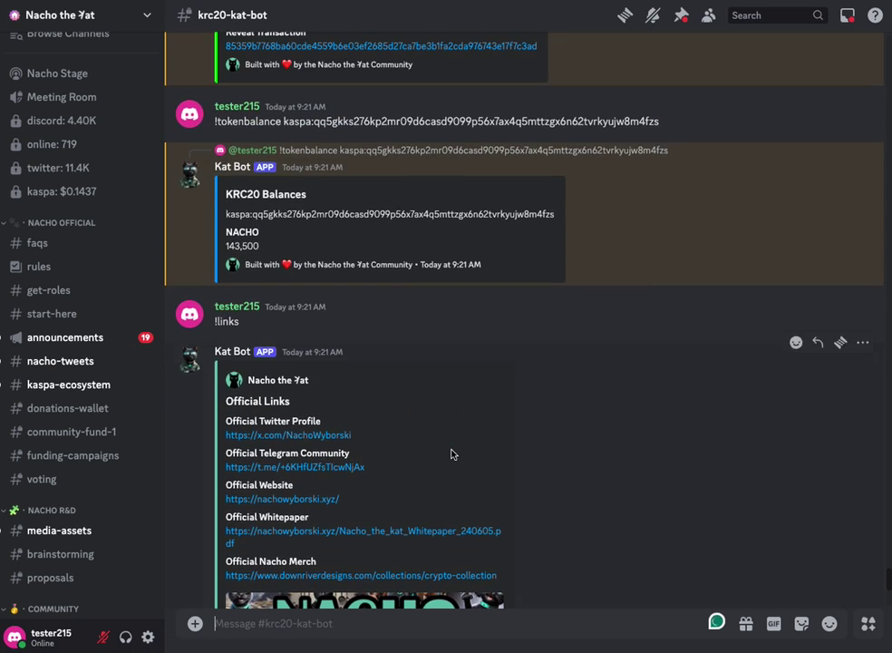
scroll(452, 453, "up", 2)
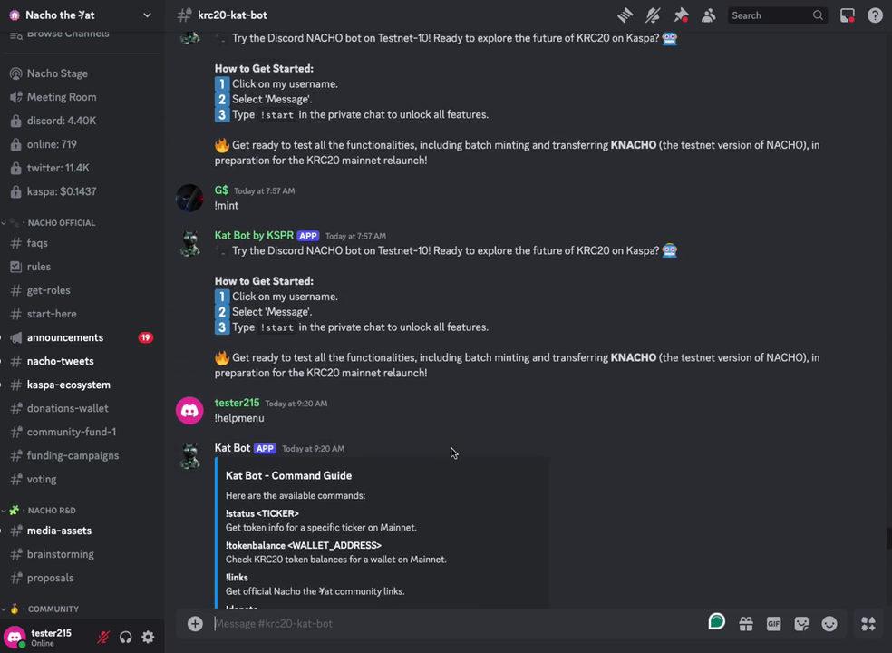
scroll(451, 453, "down", 5)
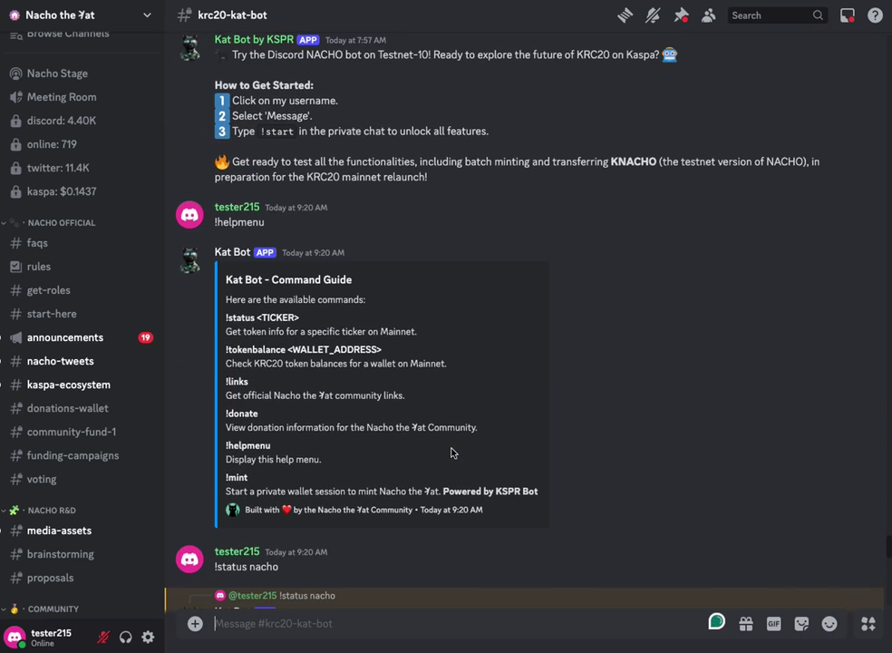
double_click(232, 445)
key("ctrl+c")
scroll(290, 508, "down", 12)
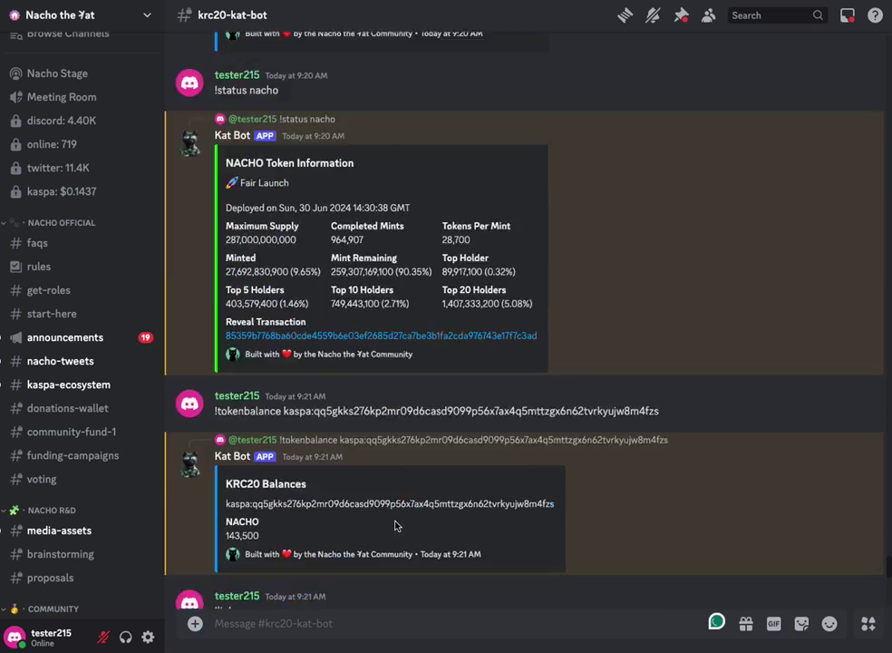
left_click(335, 615)
type("!")
key("ctrl+v")
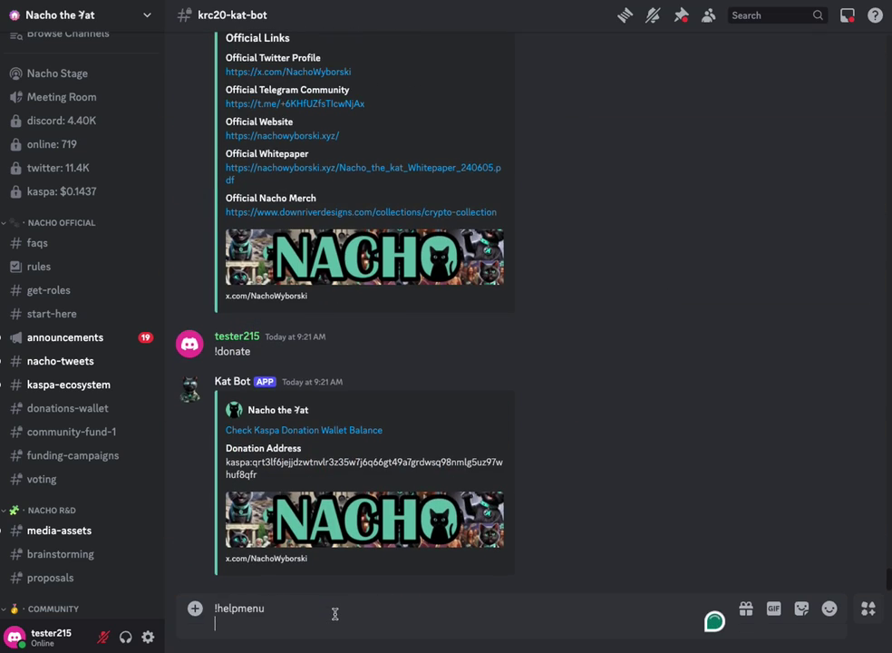
key("Return")
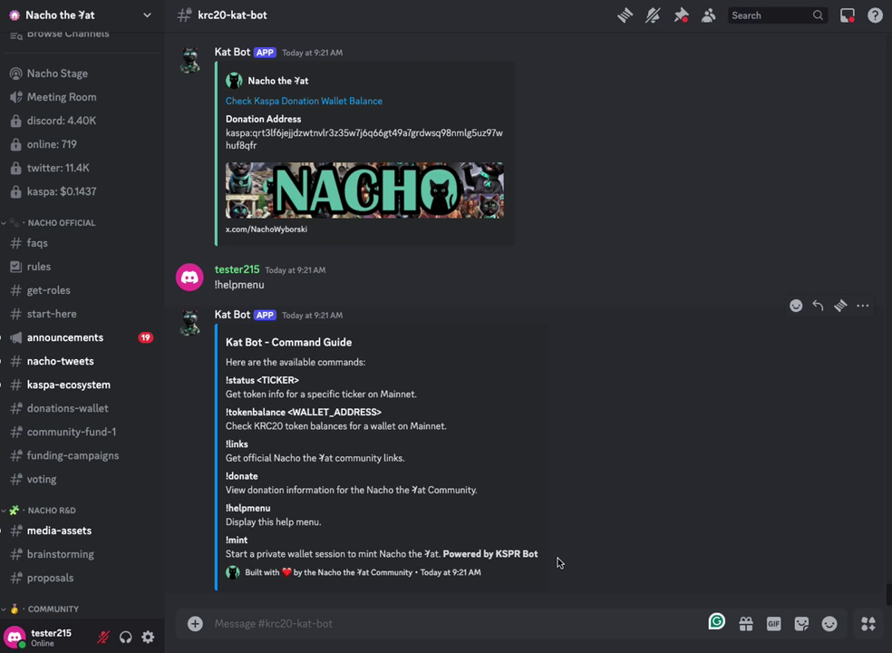
- Highlight the !mint entry in the new command guide and send the !mint command in the channel
left_click_drag(541, 553, 226, 538)
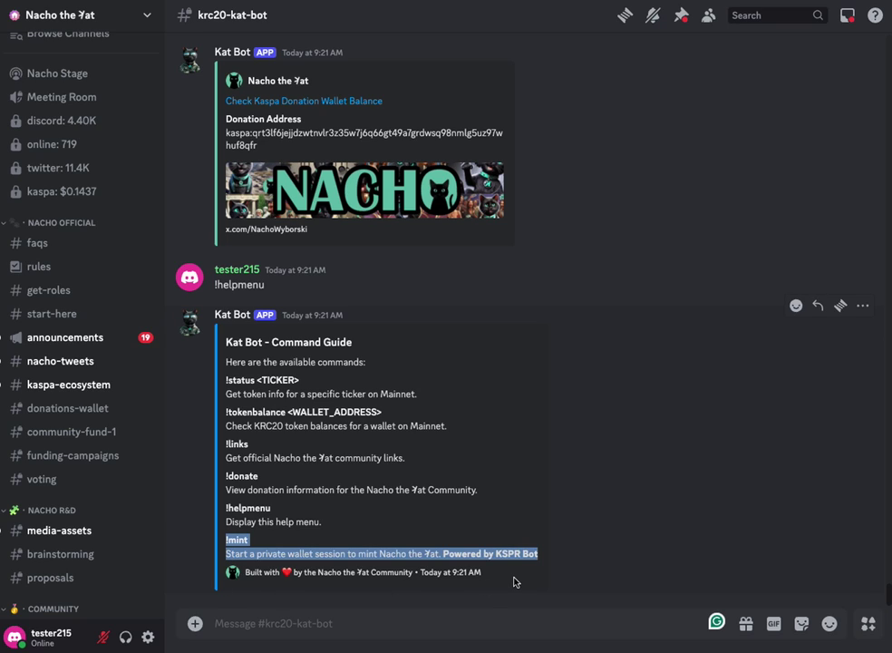
left_click(420, 630)
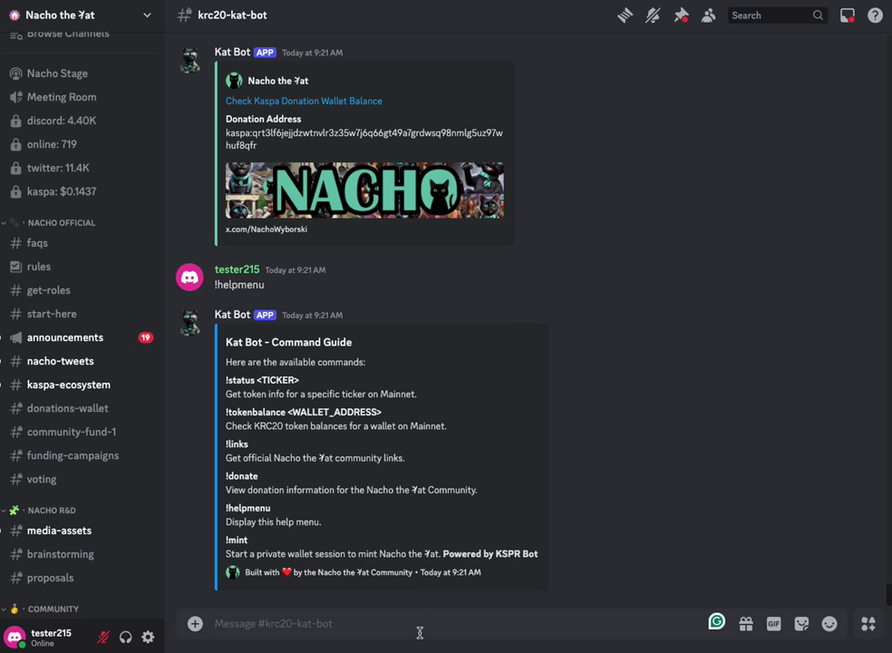
type("!mint")
key("Return")
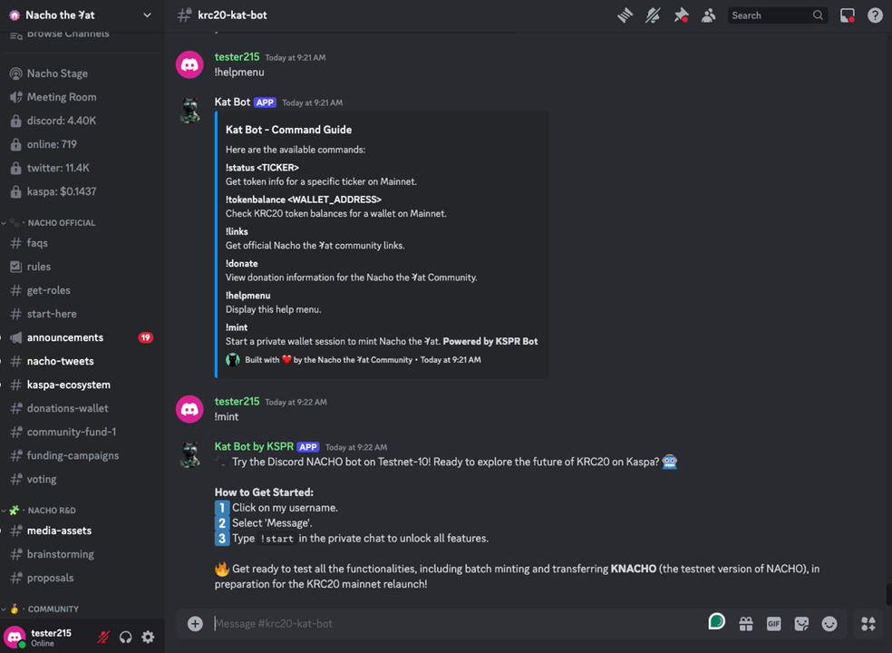
- Review the bot's reply to the !mint command, highlighting its Testnet-10 introduction and the KNACHO token name
scroll(353, 392, "up", 5)
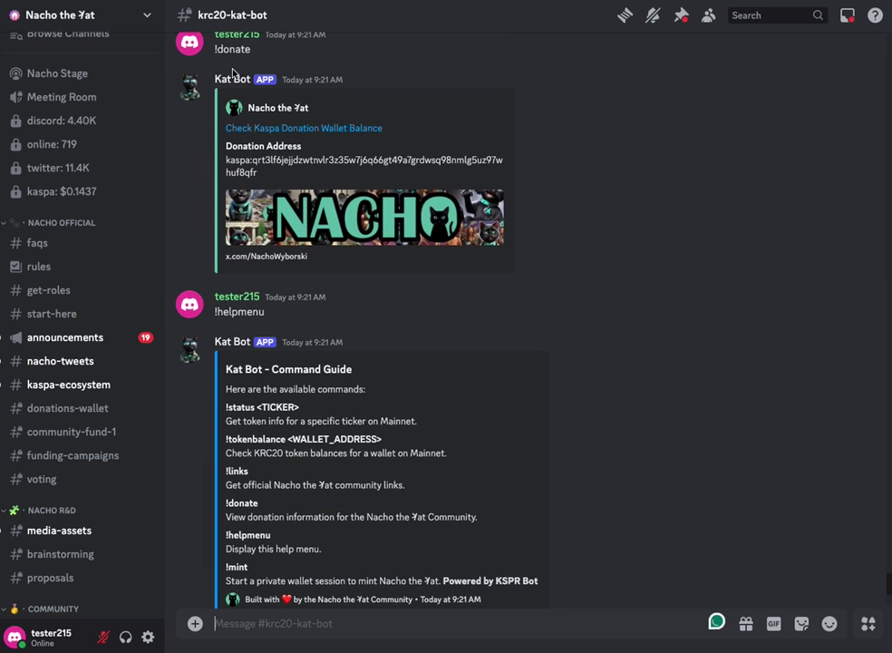
scroll(322, 274, "down", 2)
scroll(322, 274, "down", 3)
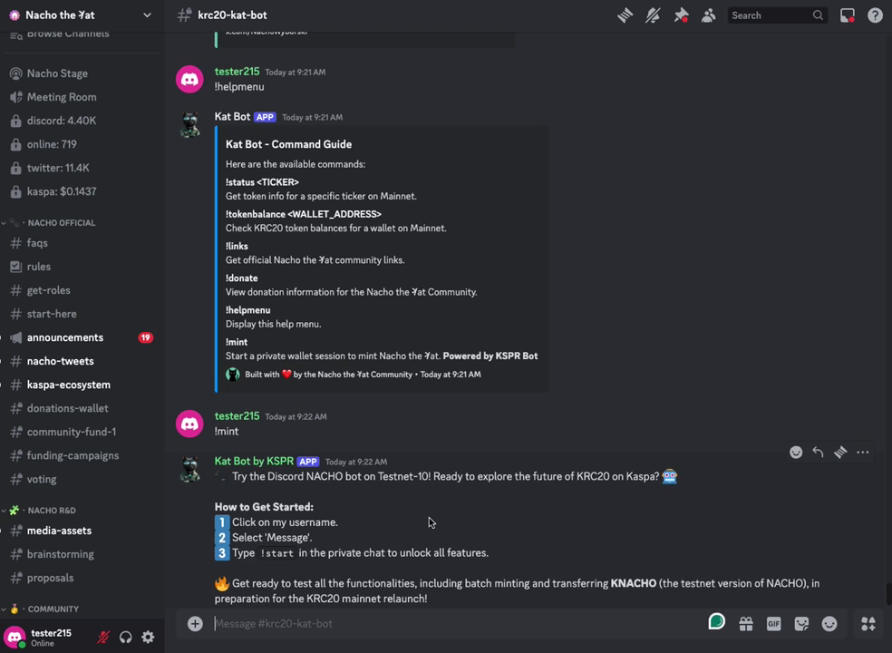
scroll(399, 518, "down", 1)
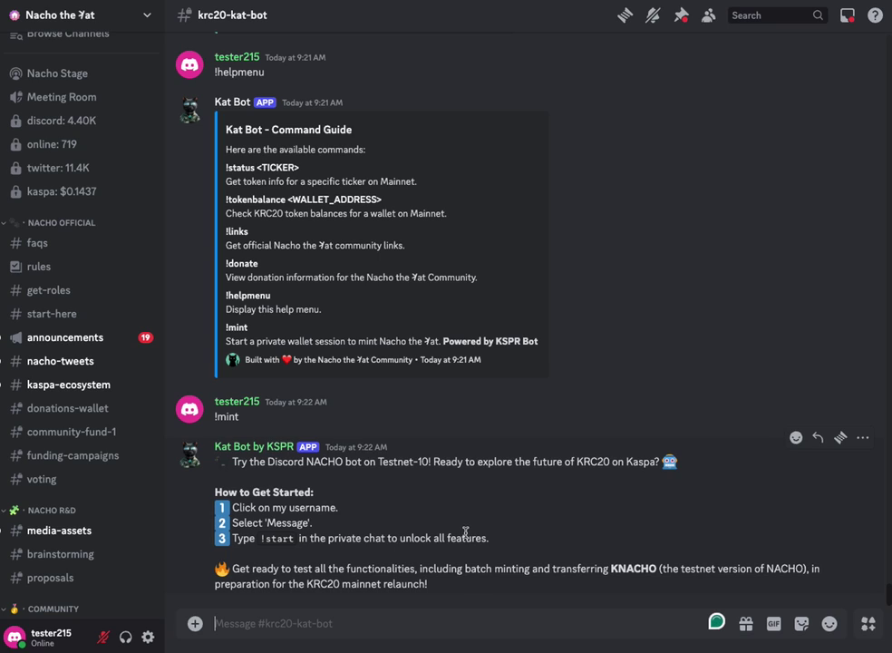
left_click_drag(281, 462, 508, 463)
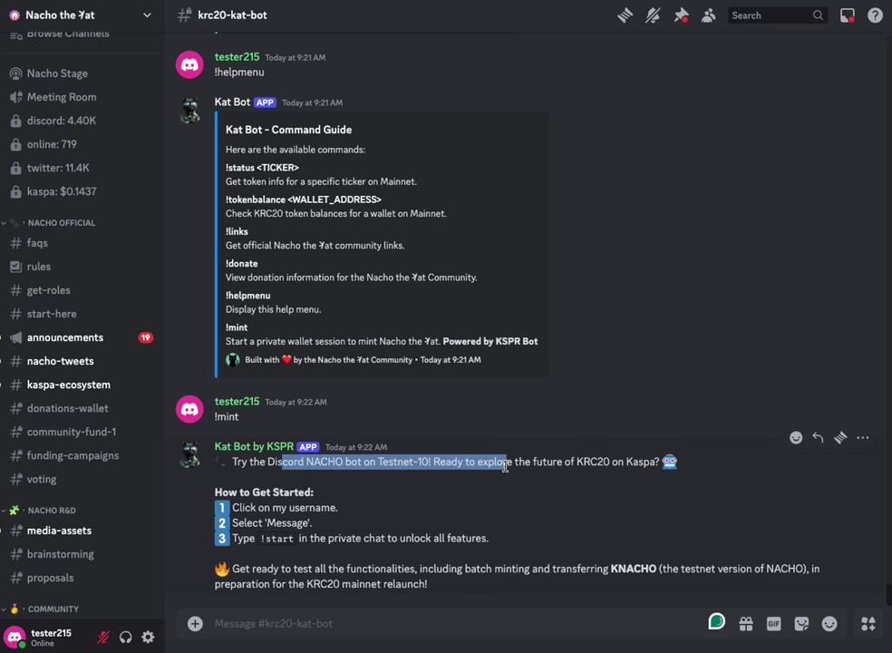
left_click(515, 501)
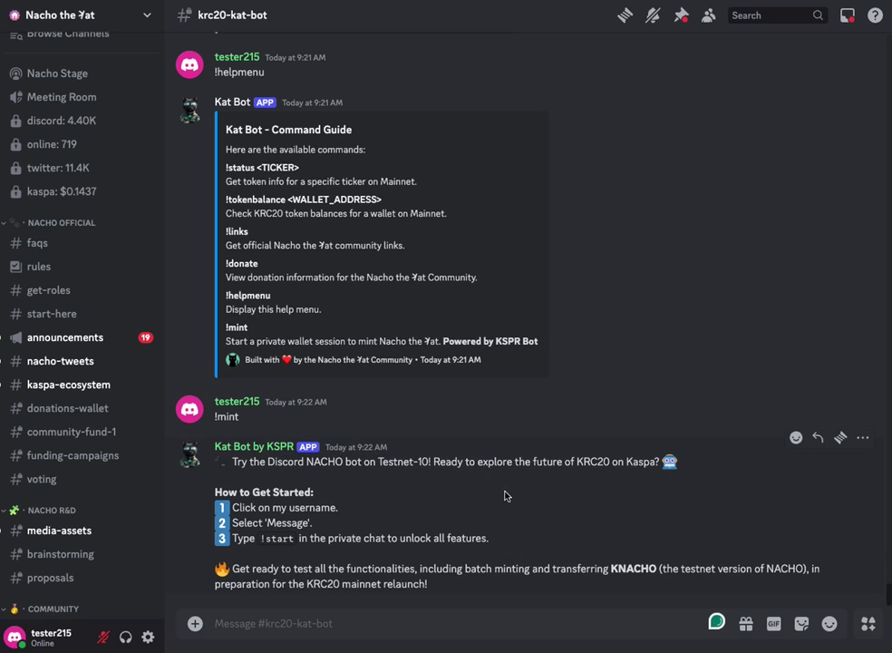
double_click(629, 569)
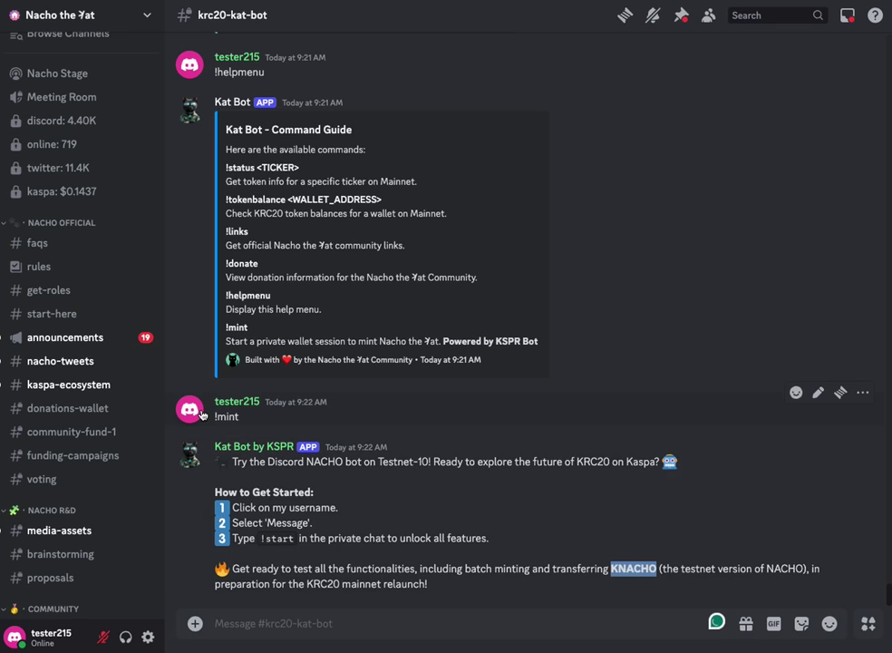
left_click_drag(215, 416, 343, 440)
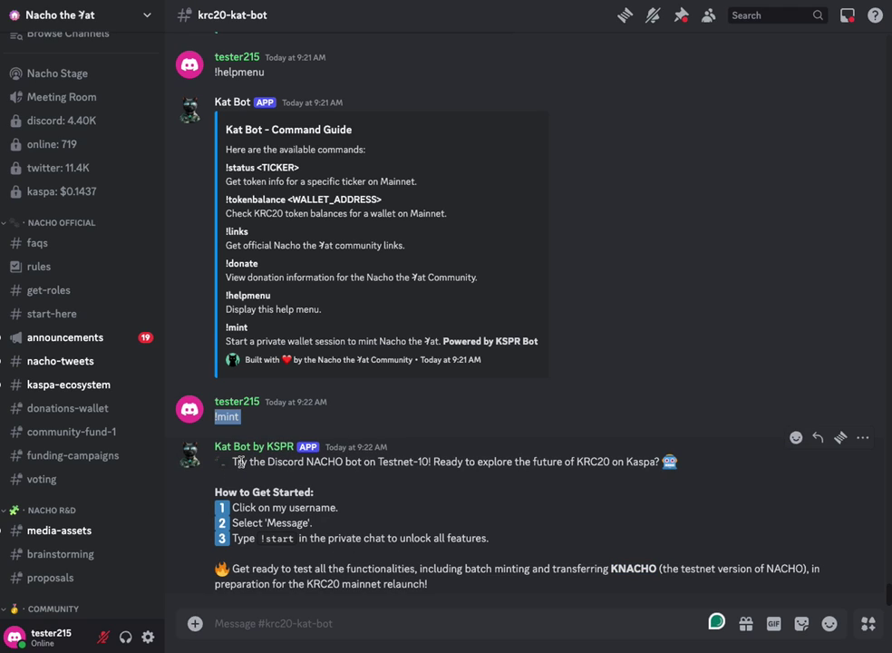
left_click_drag(239, 461, 503, 465)
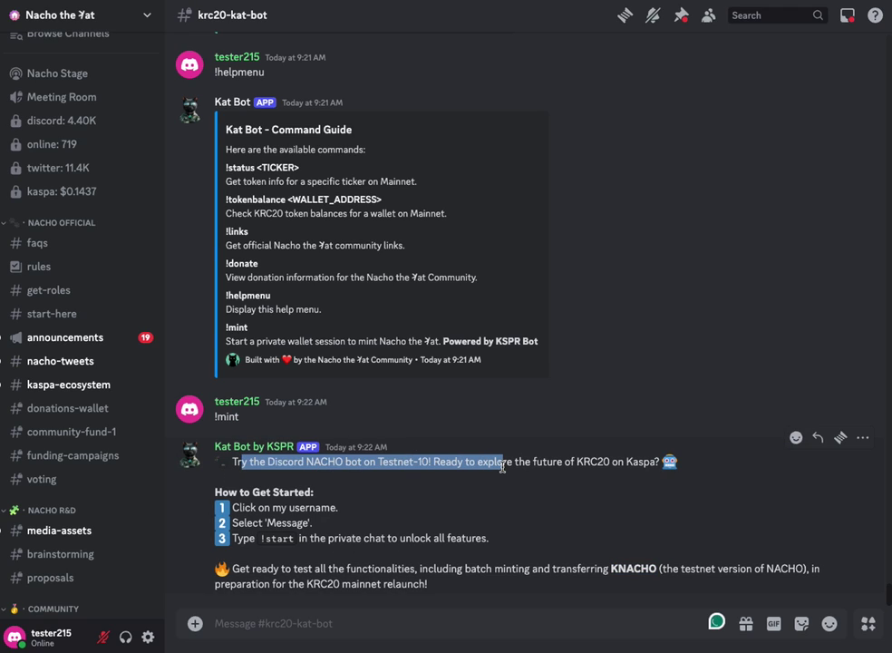
left_click(566, 514)
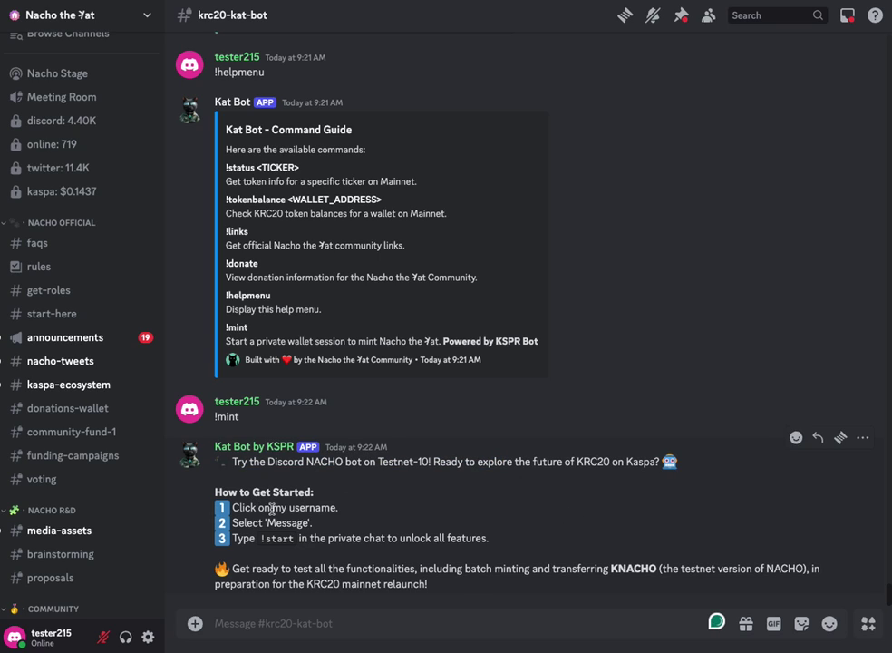
- Open the full profile of Kat Bot by KSPR from its reply and start a direct message with it
left_click(251, 451)
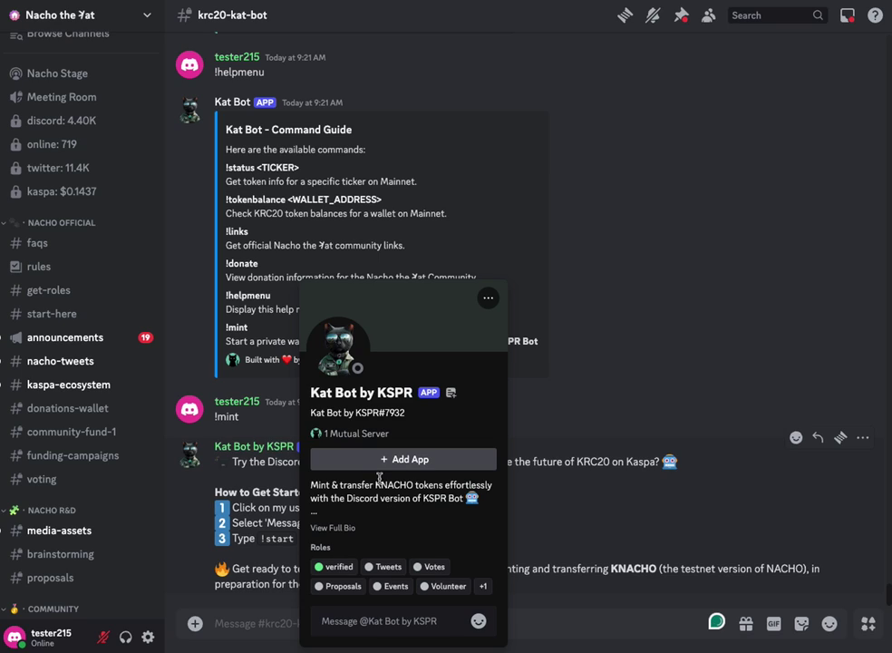
left_click(339, 353)
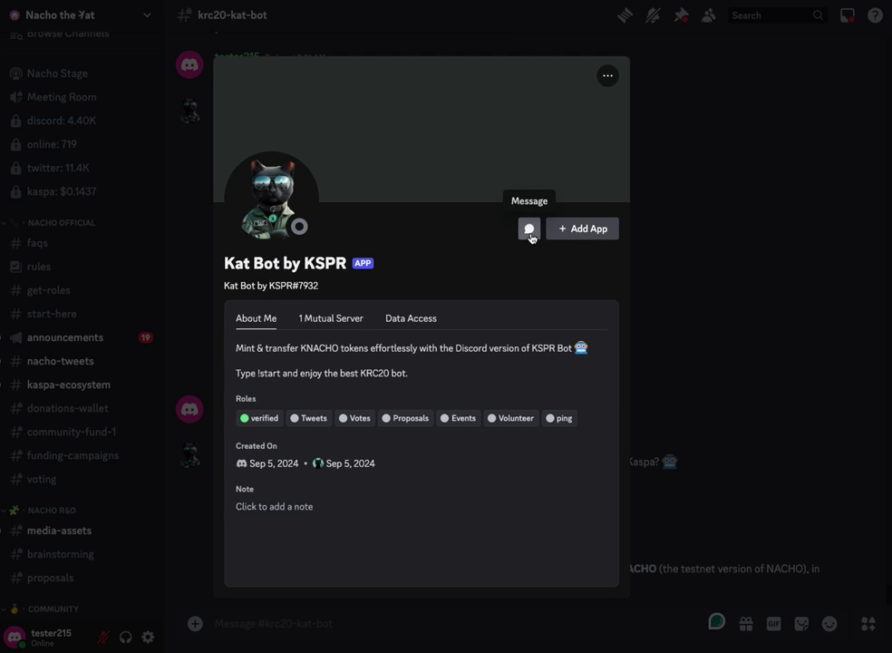
left_click(529, 229)
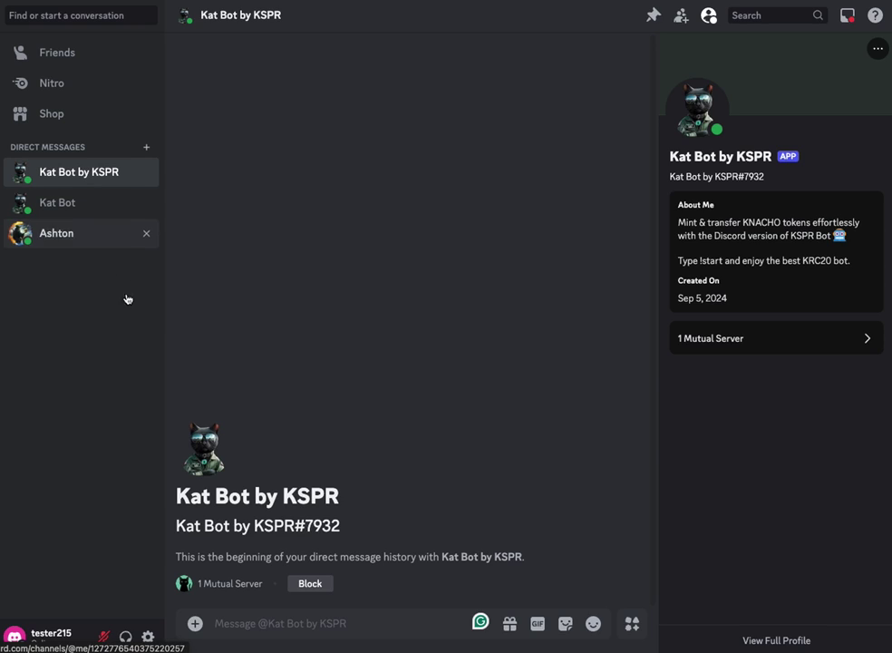
- Send !start to Kat Bot by KSPR in the private chat and generate a new wallet
left_click(335, 630)
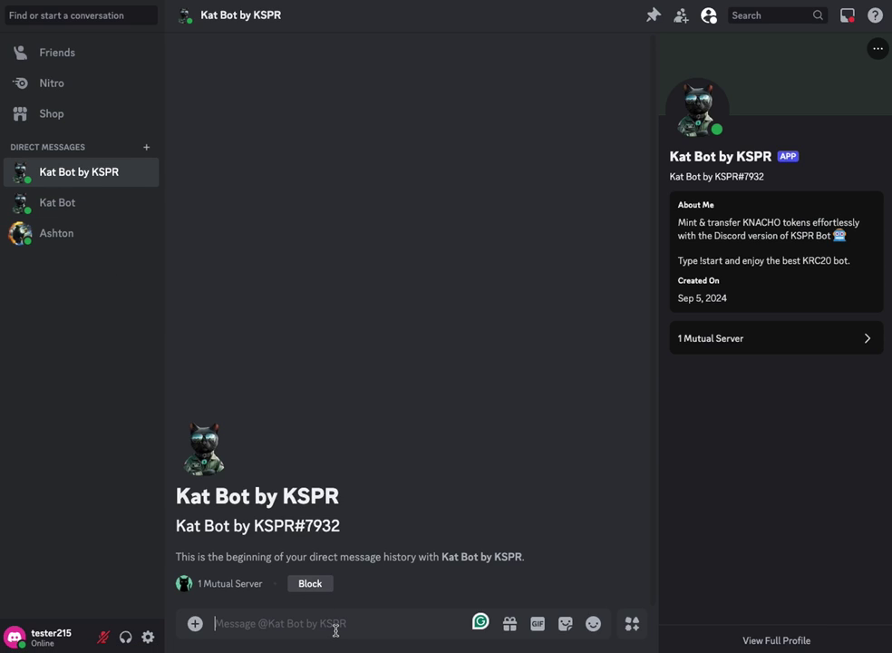
type("!start")
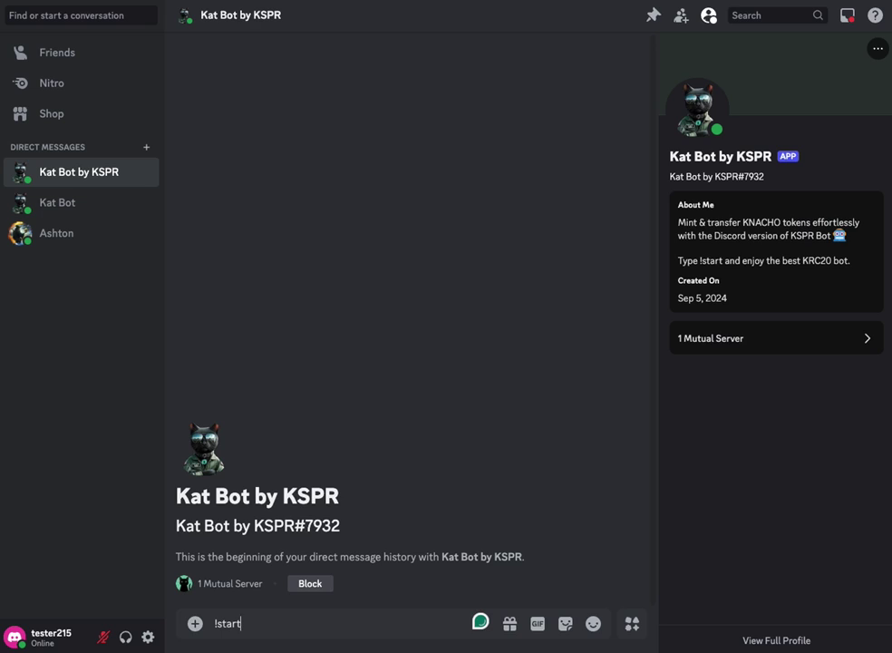
key("Return")
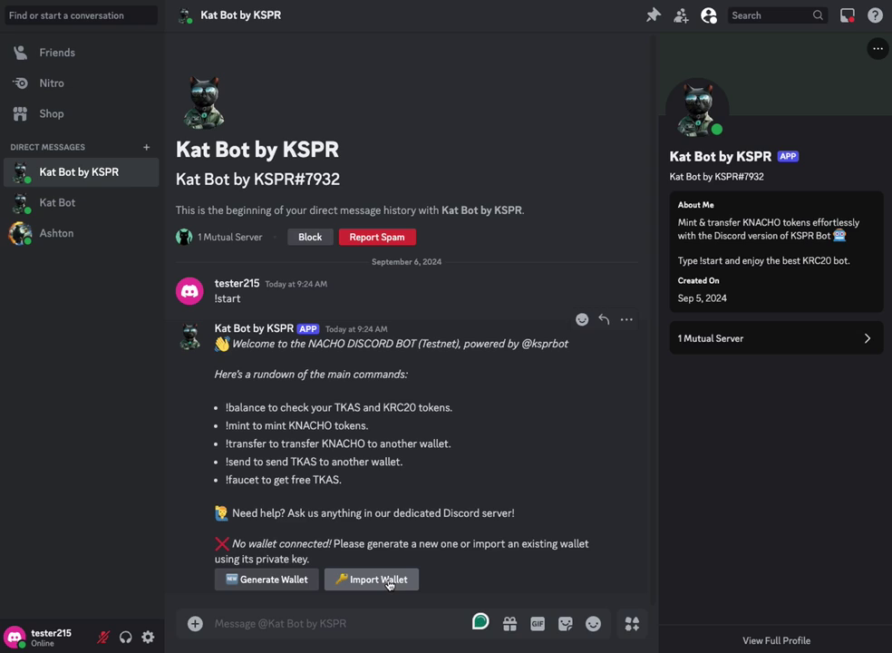
left_click(272, 583)
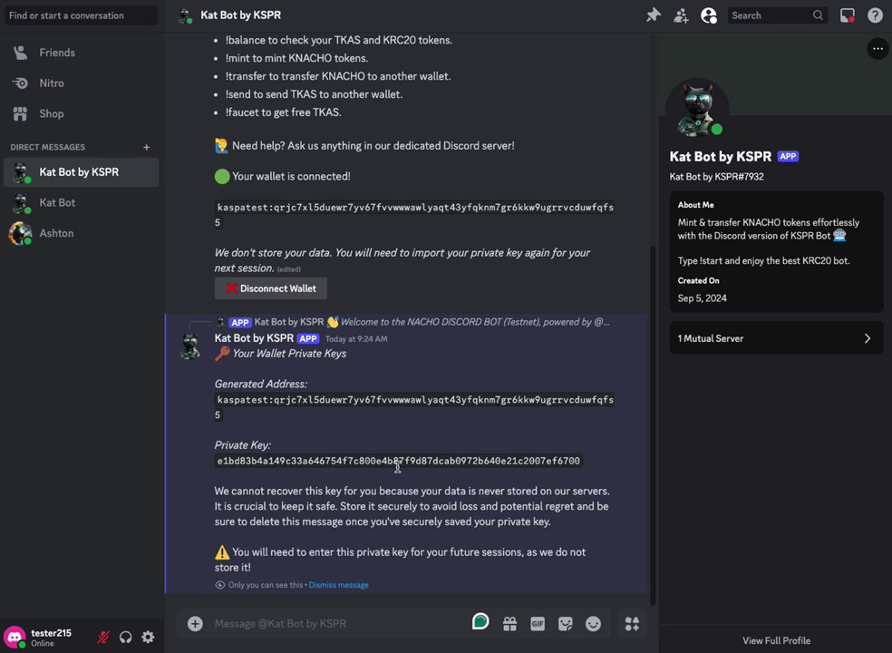
- Highlight TKAS in the !faucet entry of the command list, send !faucet and claim 50,000 TKAS
left_click(345, 626)
scroll(272, 349, "up", 1)
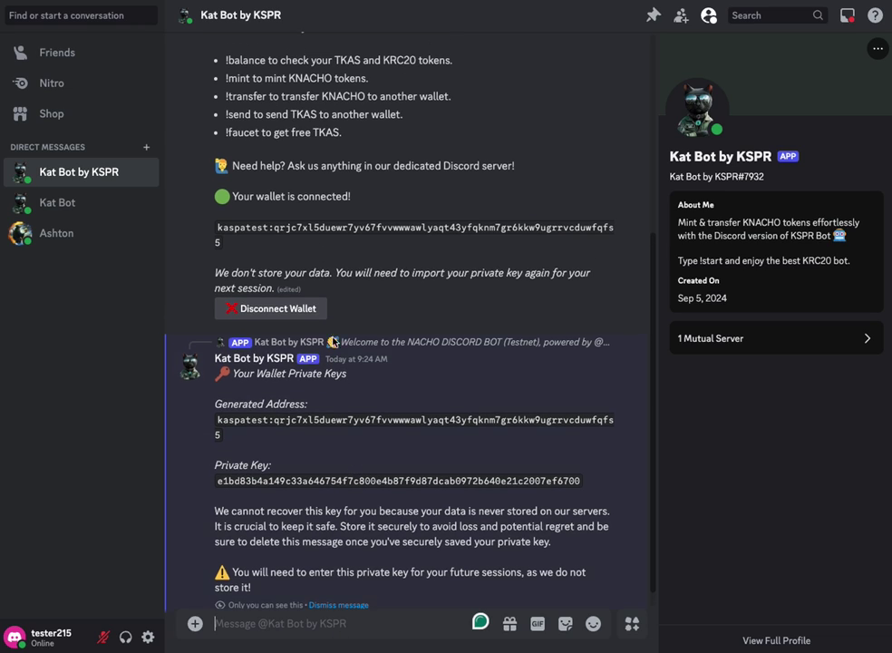
double_click(321, 131)
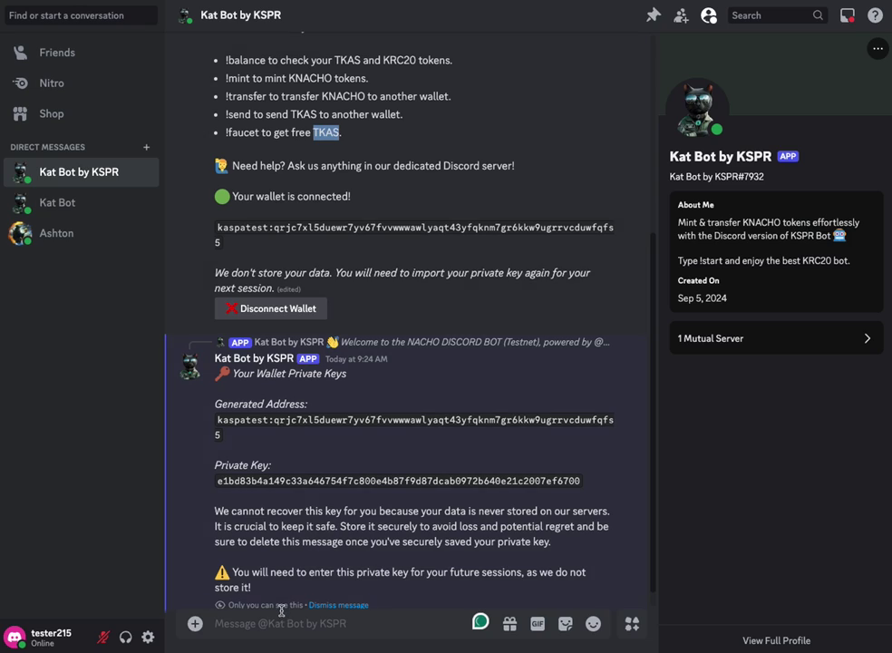
type("!faucet")
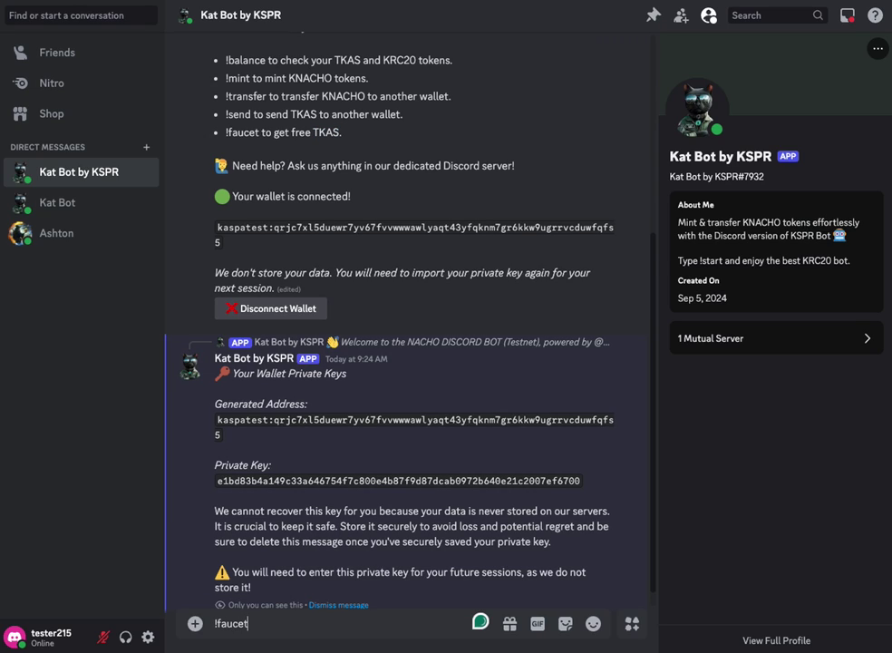
key("Return")
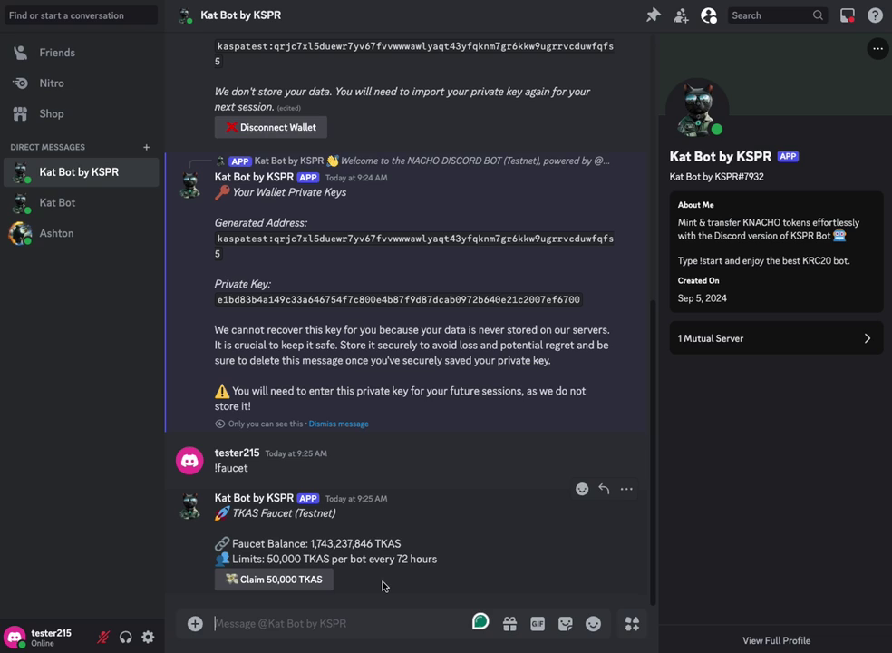
left_click(296, 585)
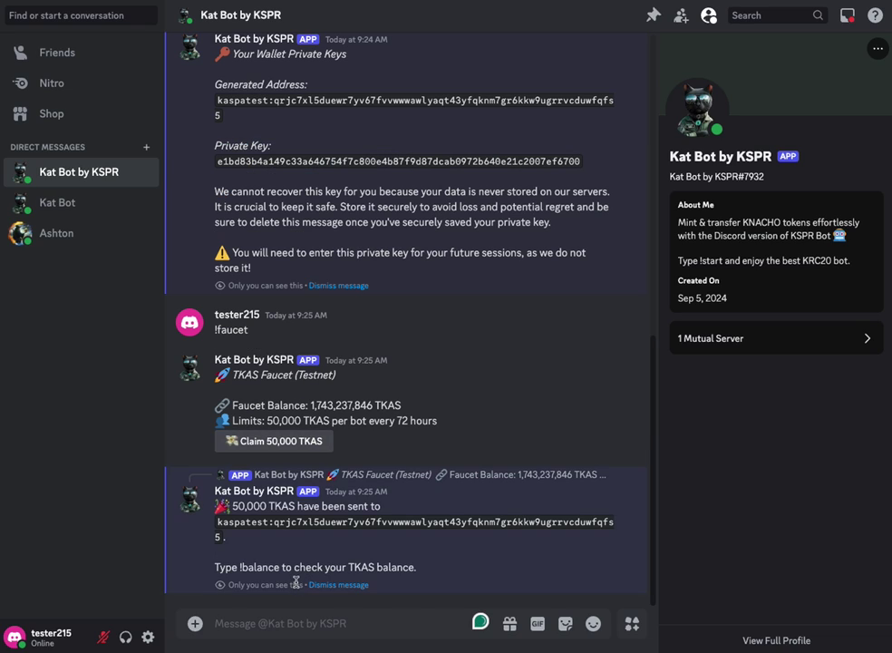
- Send the !balance command to check the wallet and highlight the TKAS balance in the bot's reply
left_click(303, 627)
type("!balance")
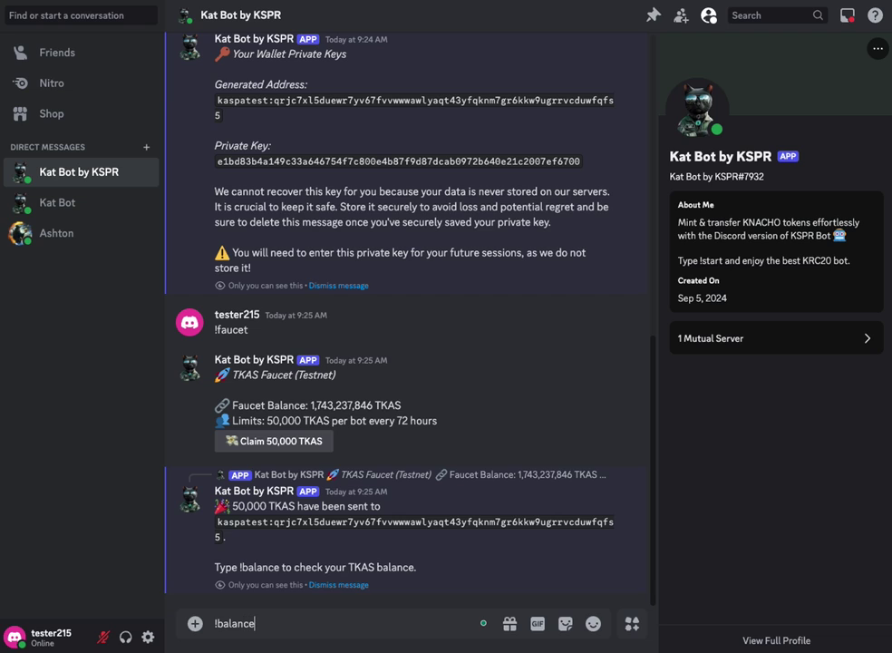
key("Return")
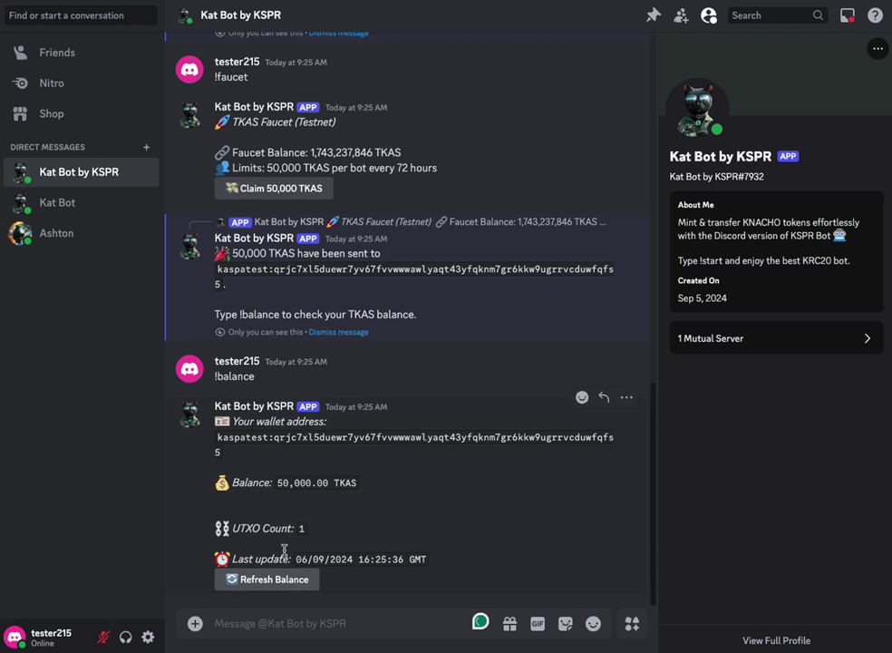
left_click_drag(281, 482, 472, 483)
left_click(471, 567)
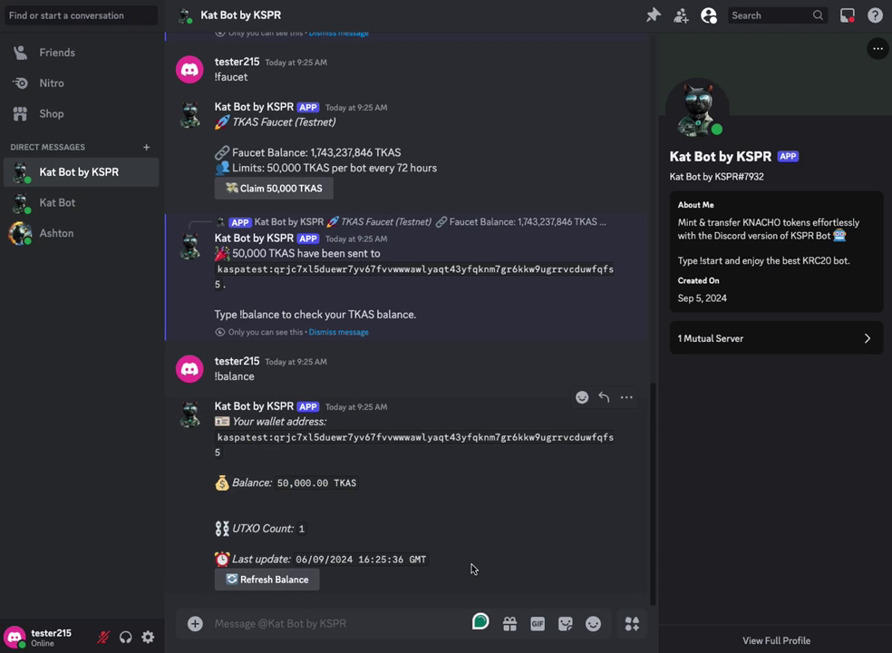
- Highlight the !balance, !faucet and !mint entries in the welcome message's command list, and send !mint to the bot
scroll(446, 560, "up", 5)
scroll(444, 562, "up", 8)
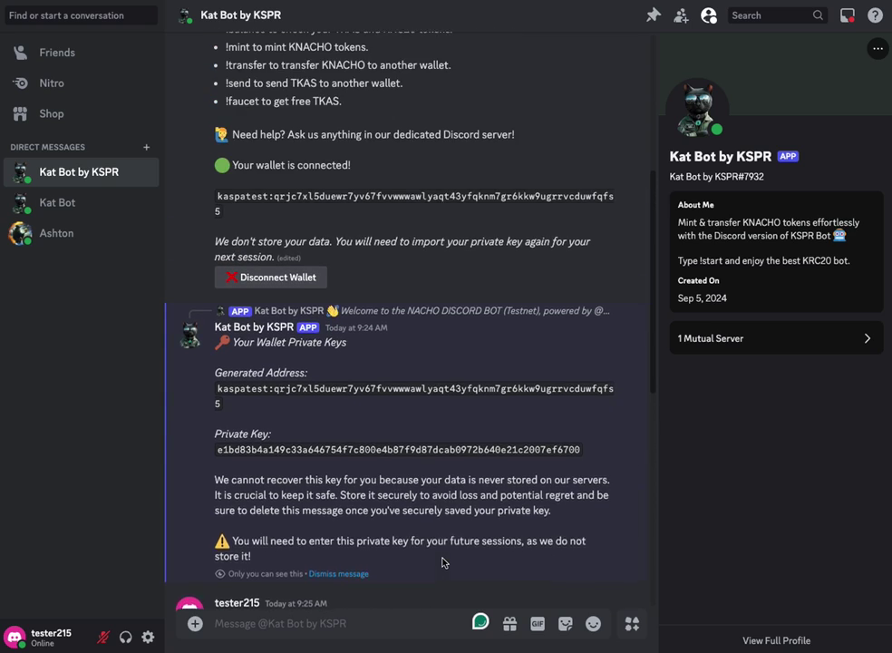
left_click_drag(226, 296, 288, 295)
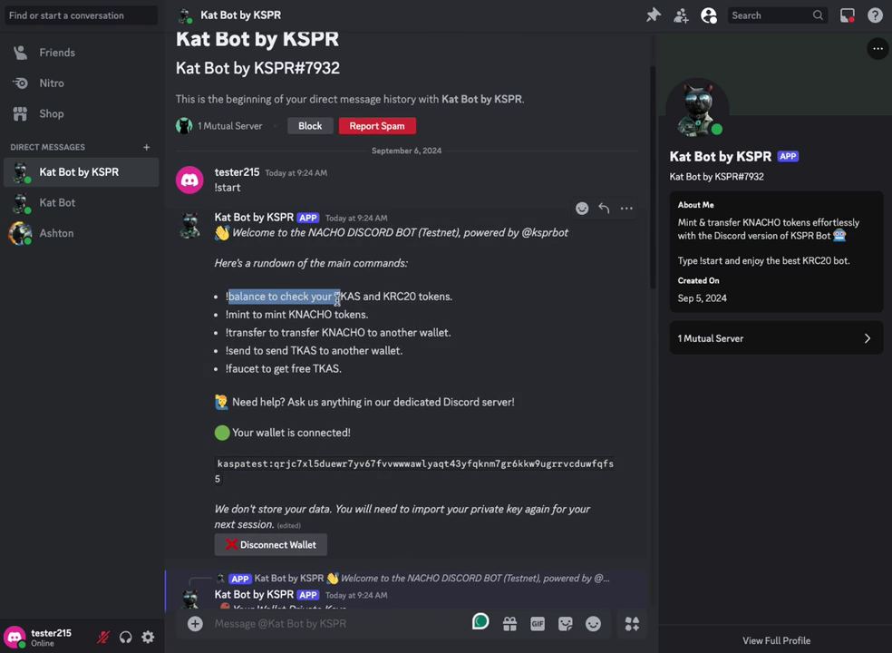
left_click_drag(227, 368, 296, 369)
left_click_drag(237, 314, 429, 317)
scroll(454, 431, "down", 10)
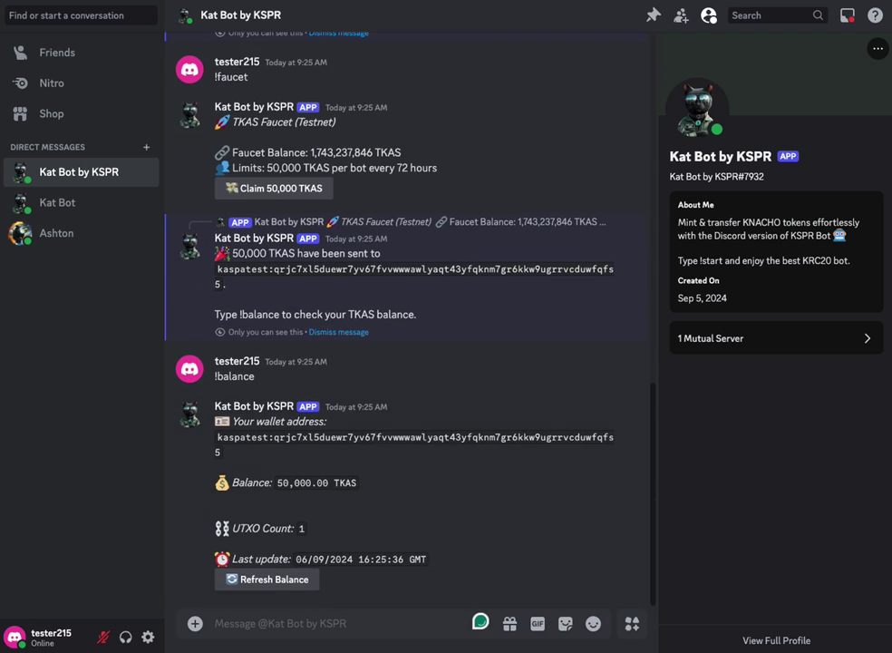
type("!mint")
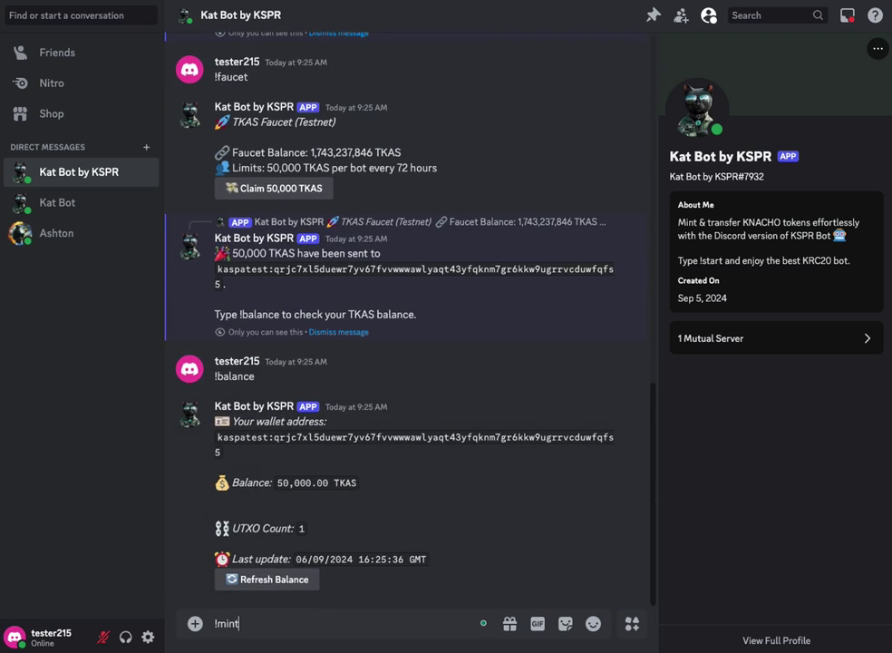
key("Return")
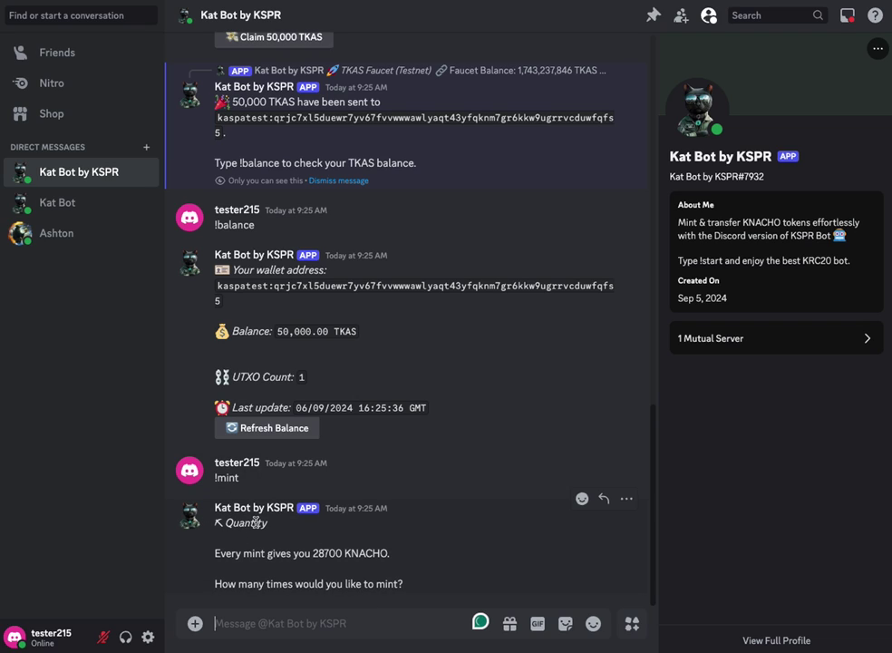
- Highlight the KNACHO amount given per mint and answer the quantity question with 10 mints
left_click_drag(223, 554, 436, 562)
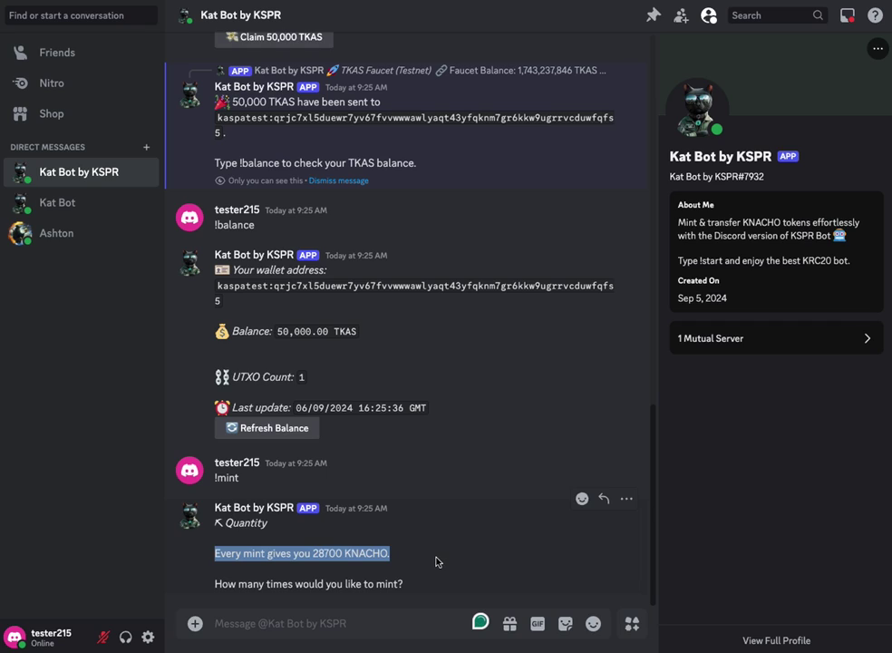
left_click(359, 558)
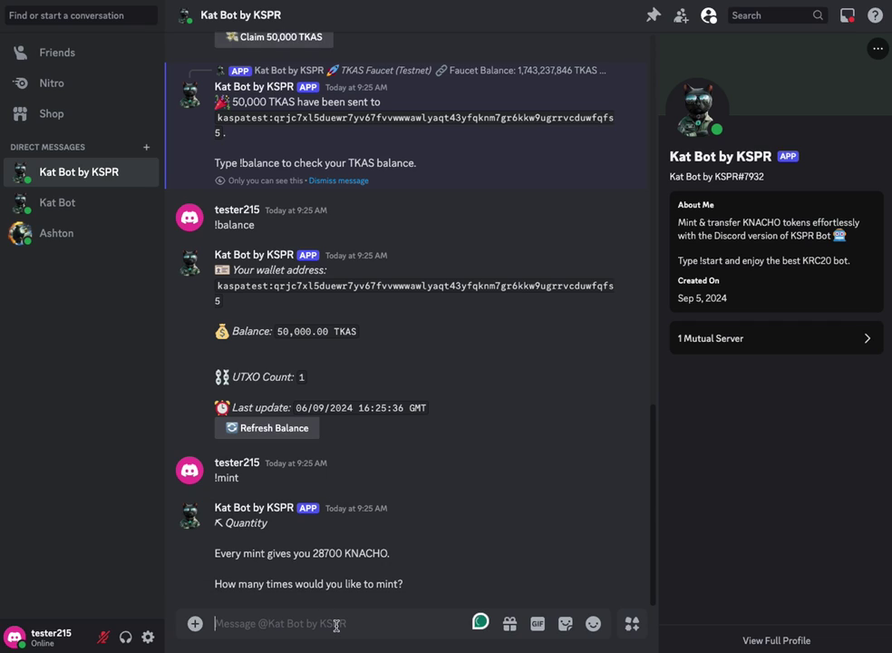
type("10")
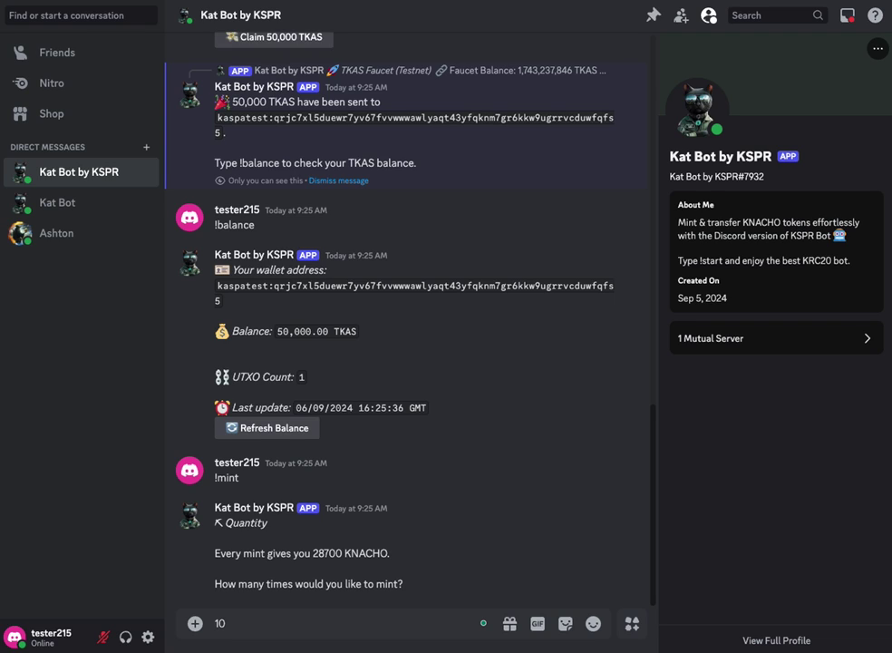
key("Return")
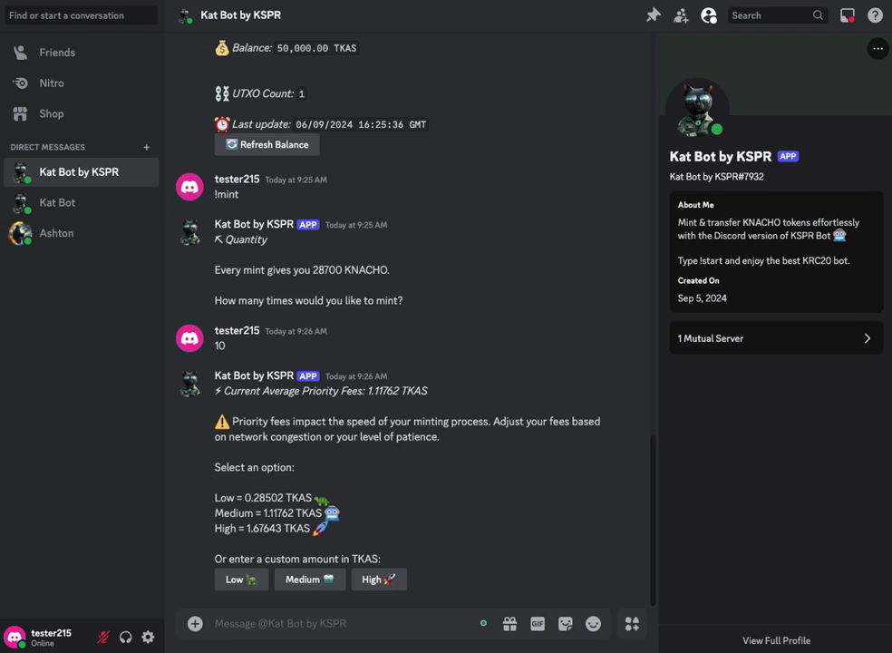
- Highlight the Low and Medium amounts in the bot's priority fee options and choose the Low fee for the 10 mints
left_click_drag(257, 497, 340, 513)
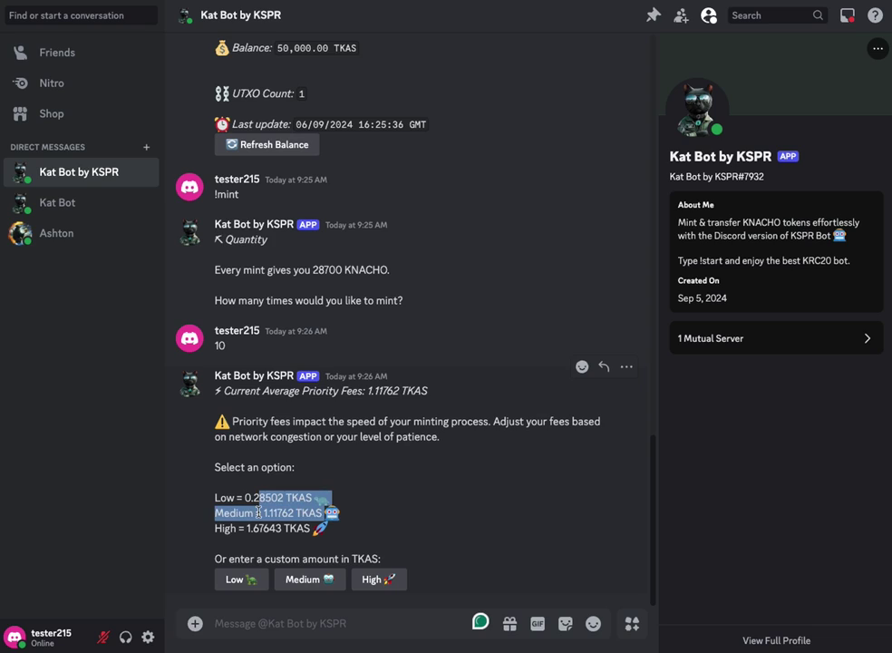
left_click(231, 528)
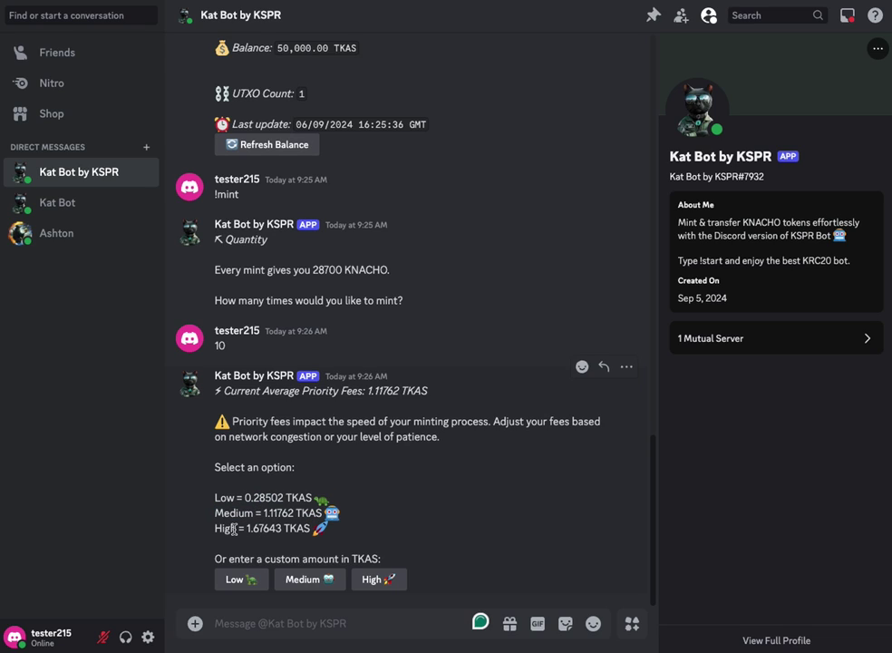
left_click(240, 580)
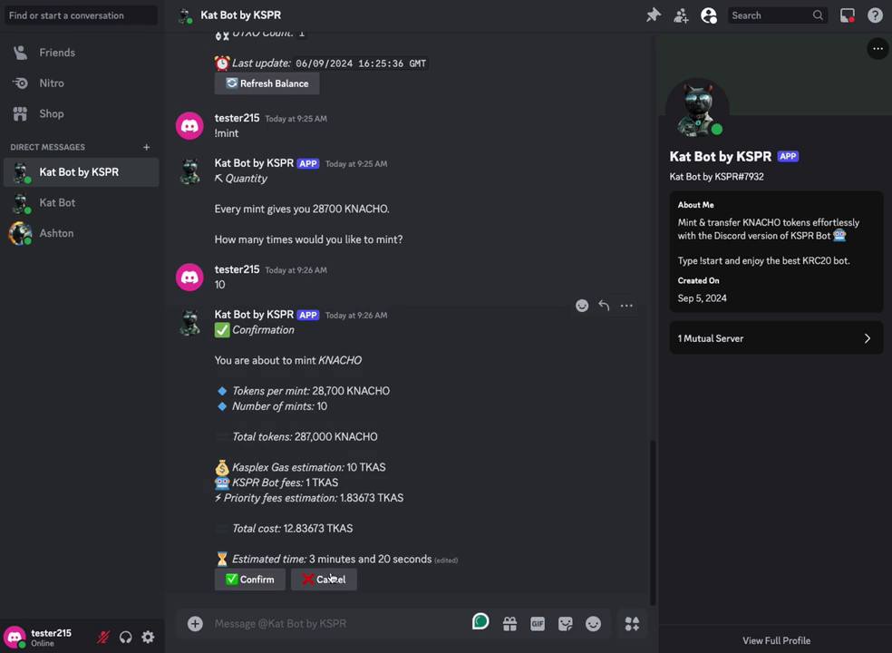
- Highlight the estimated time, total cost, individual fees and total tokens in the KNACHO mint confirmation, and confirm the mint
left_click_drag(282, 558, 455, 572)
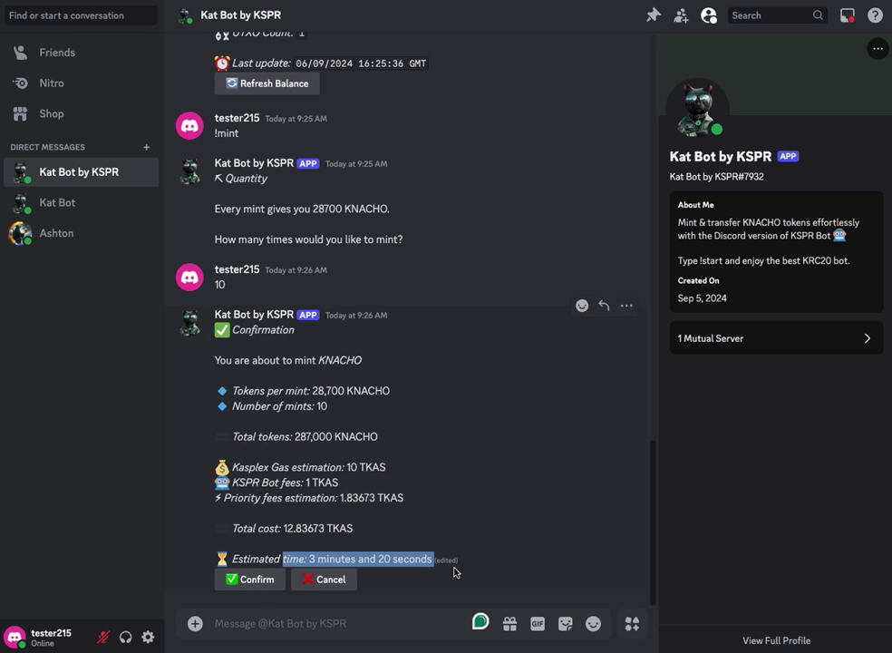
left_click_drag(273, 530, 471, 542)
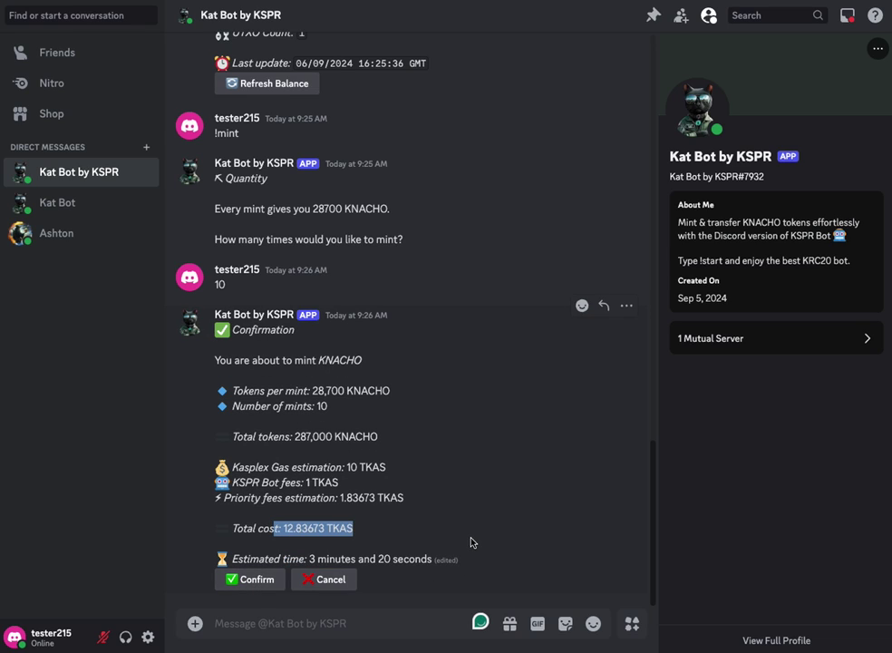
left_click_drag(253, 483, 354, 482)
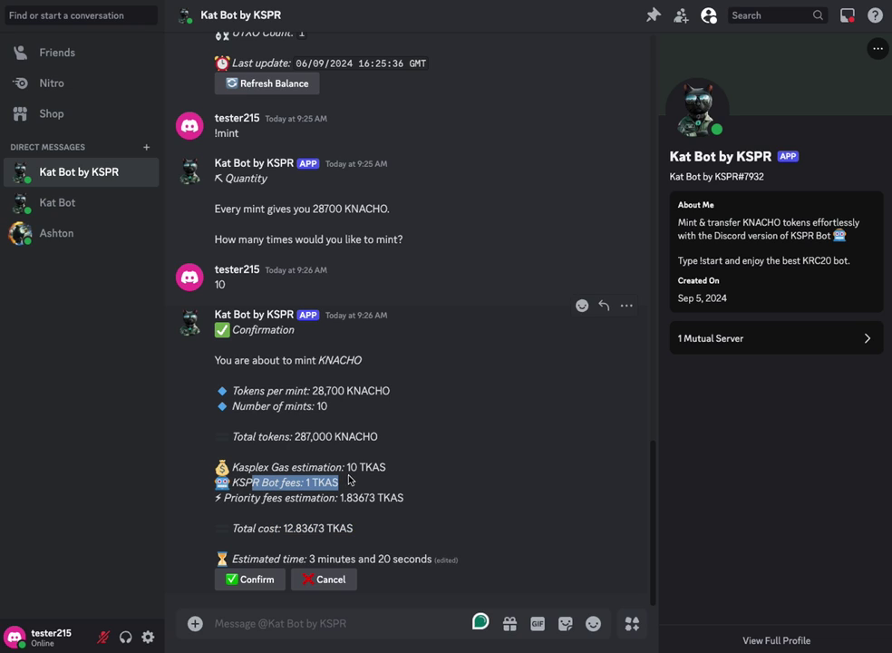
left_click_drag(263, 467, 385, 465)
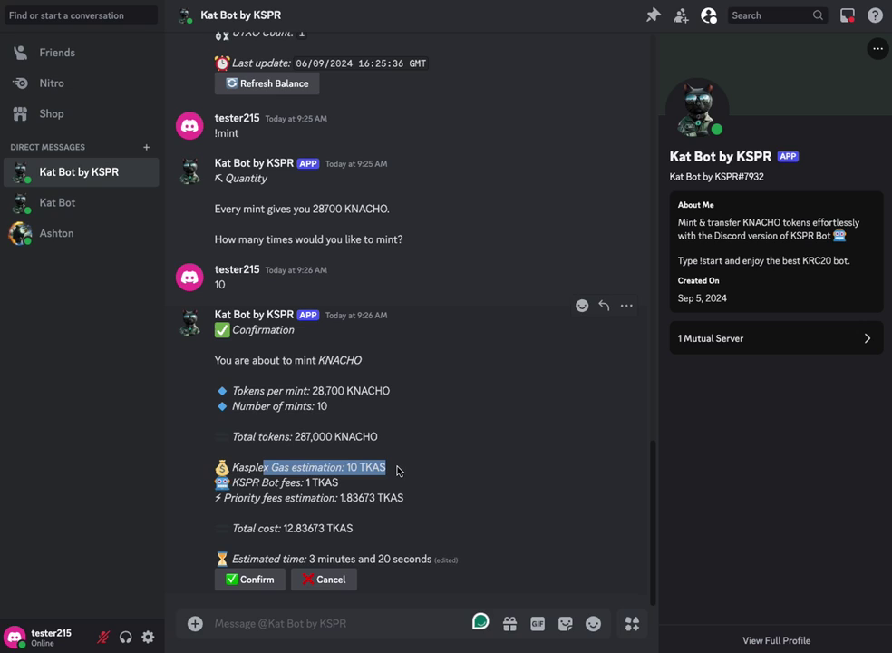
left_click_drag(338, 498, 444, 521)
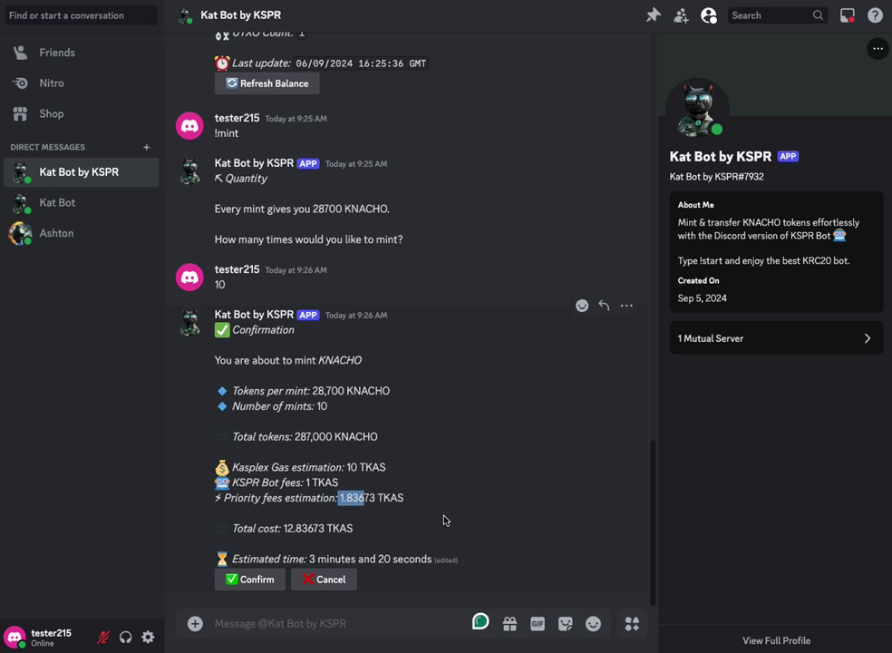
left_click(433, 512)
left_click_drag(235, 438, 377, 439)
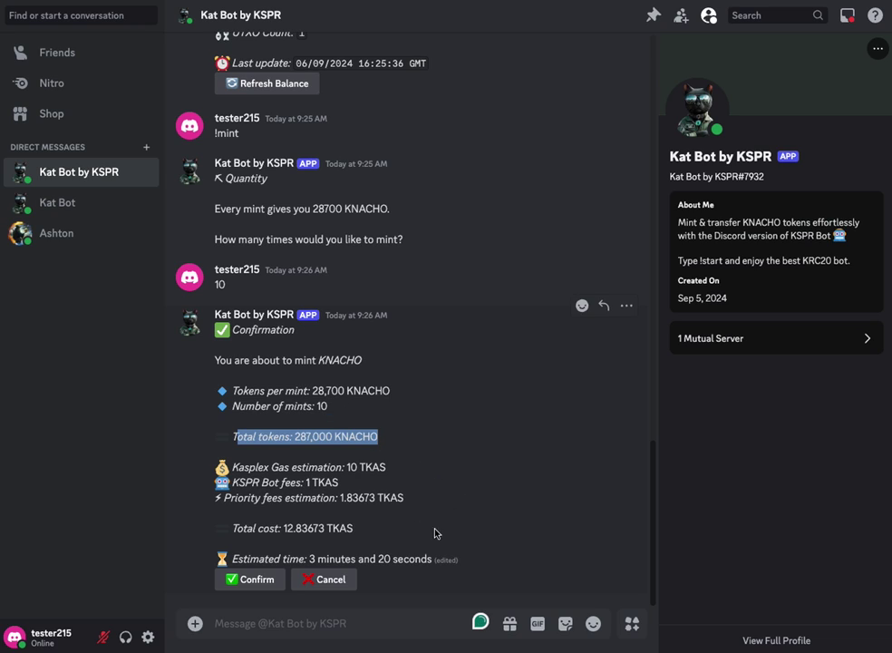
left_click(254, 580)
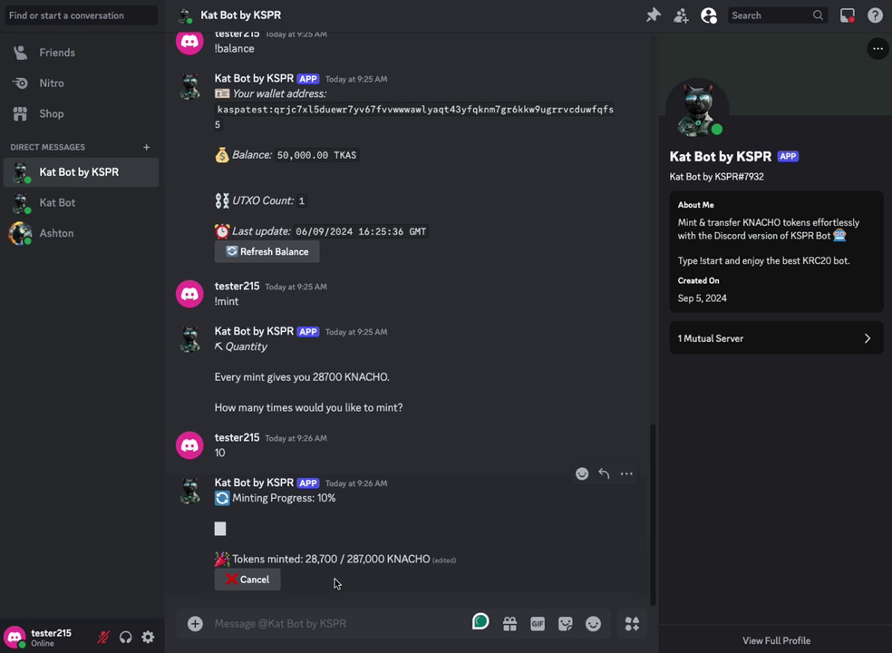
- Cancel the running KNACHO mint and highlight the minting stopped line in the bot's reply
left_click(260, 589)
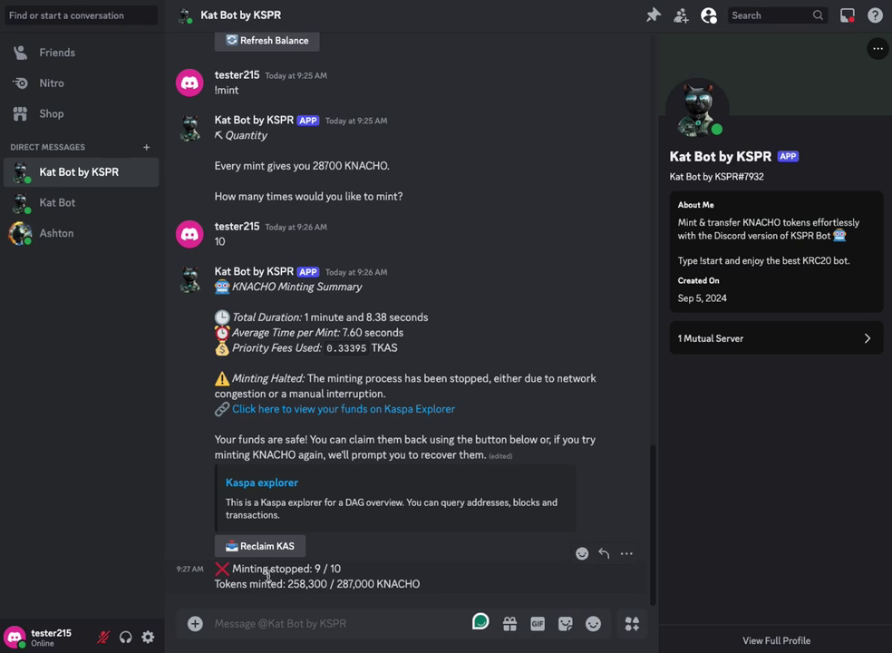
left_click_drag(261, 569, 362, 570)
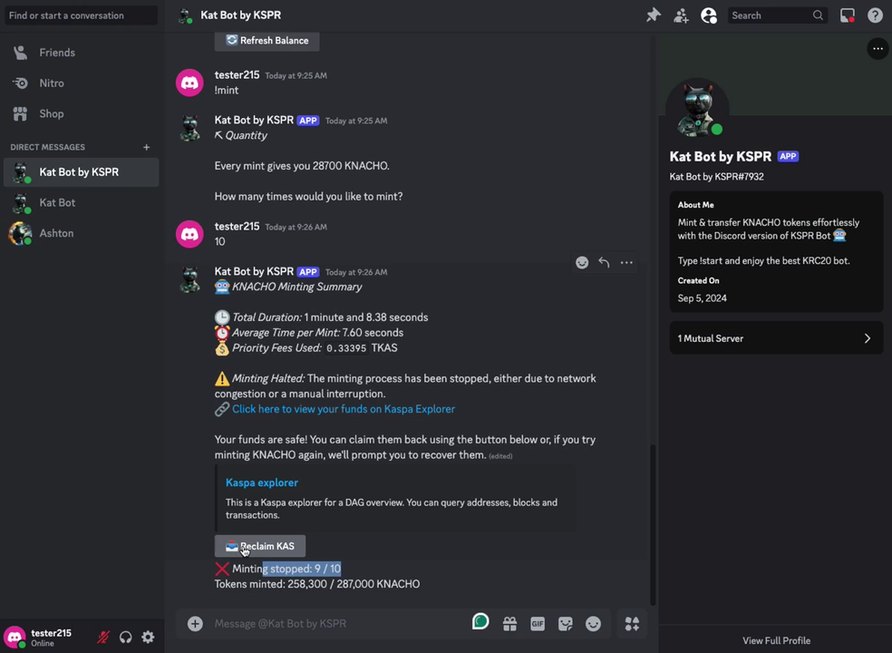
left_click(345, 589)
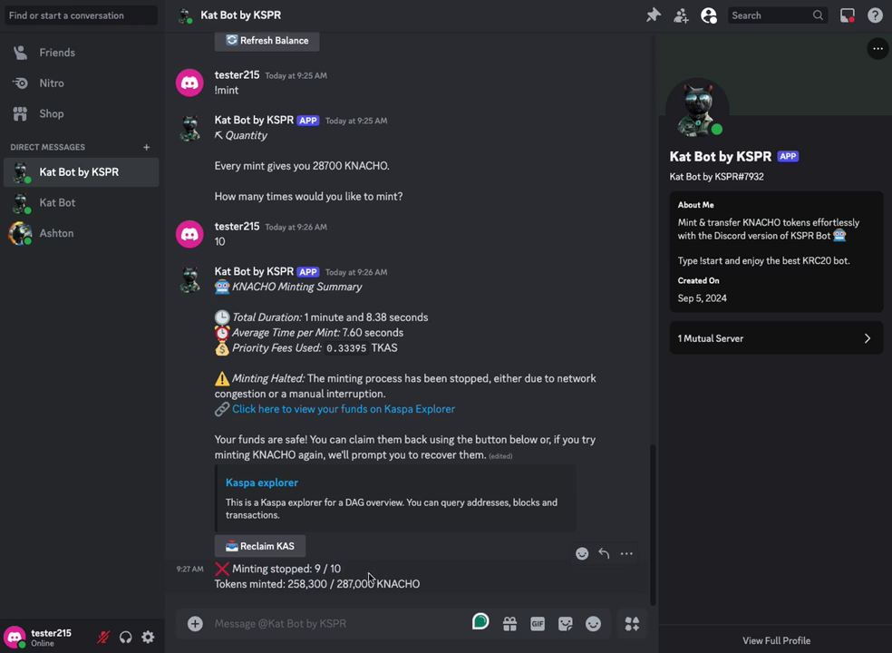
left_click_drag(285, 568, 366, 575)
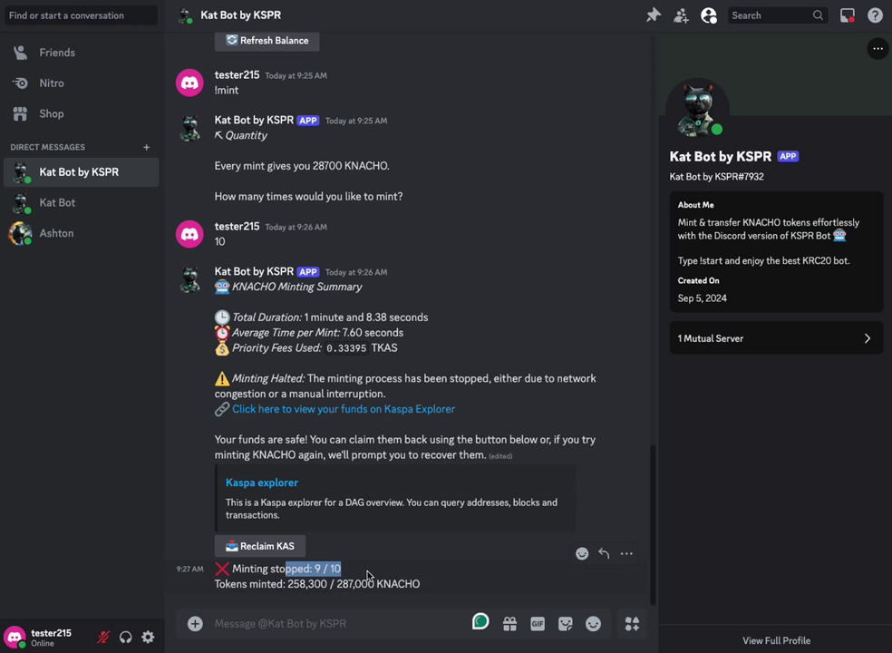
left_click(367, 574)
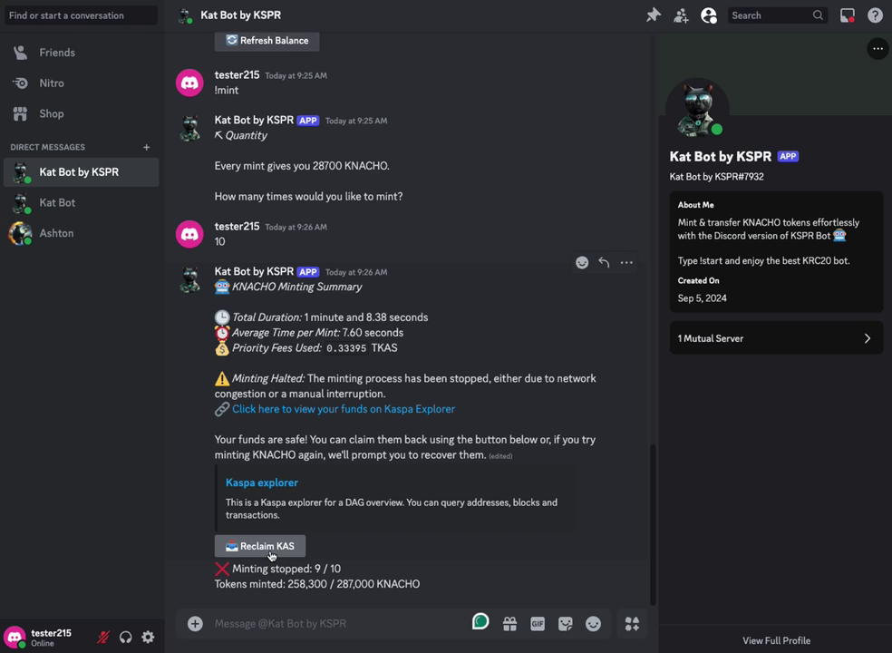
- Try to reclaim the KAS from the halted mint, and highlight the bot's reply and the minting stopped line
left_click(270, 548)
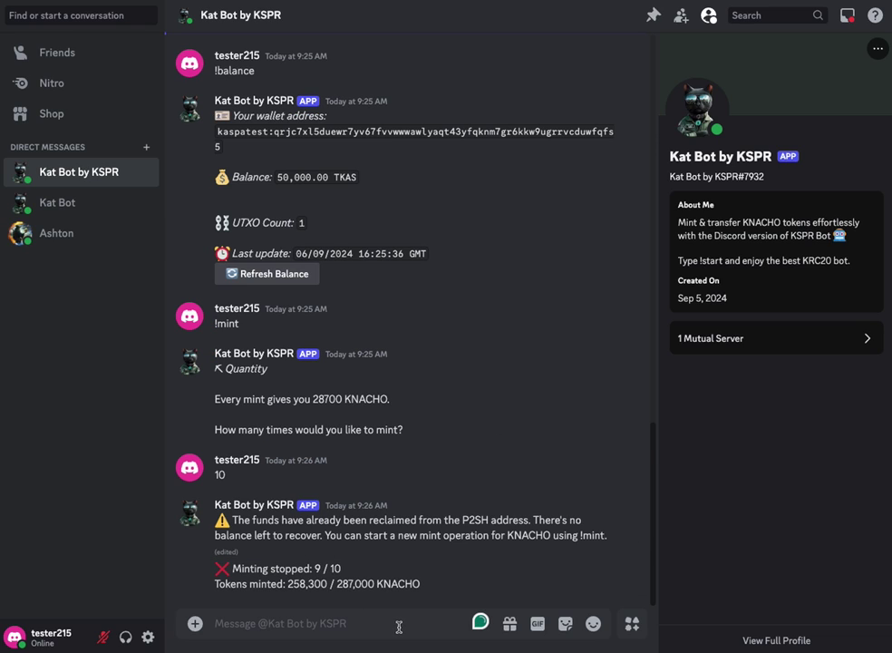
left_click_drag(286, 520, 647, 541)
left_click(581, 549)
left_click_drag(348, 568, 254, 568)
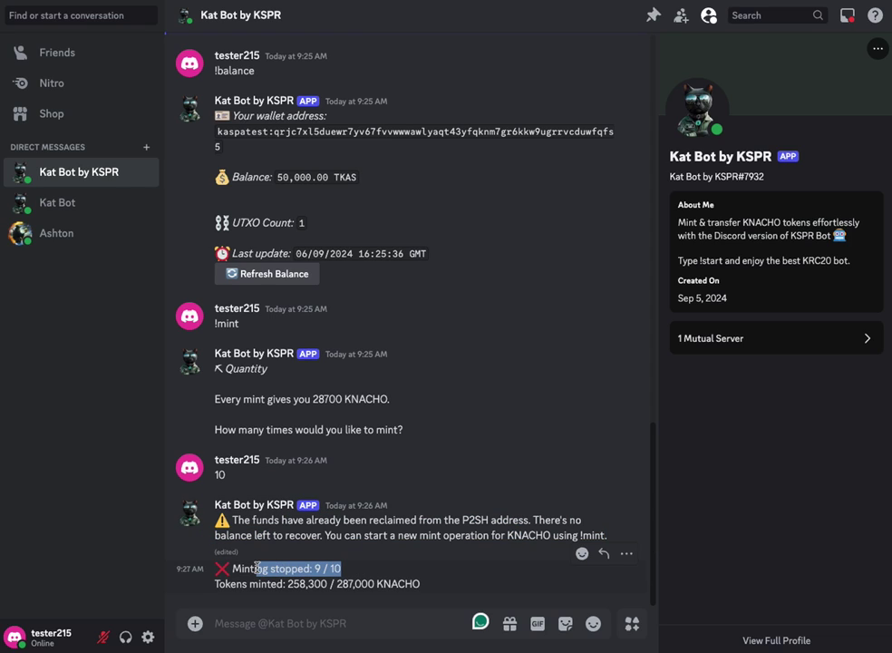
- Send the !mint command again and answer the quantity question with 1000 mints
left_click(292, 618)
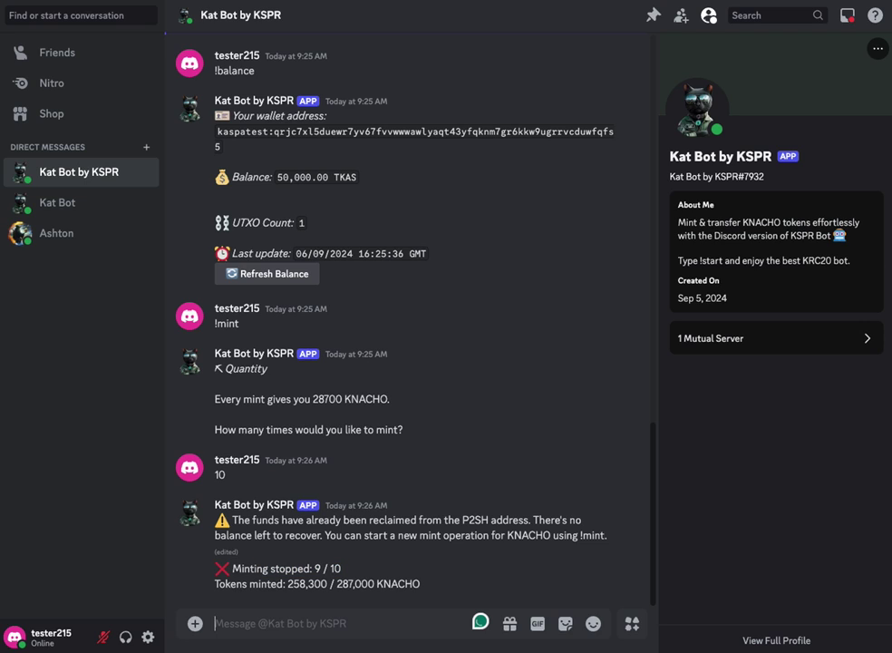
type("!mint")
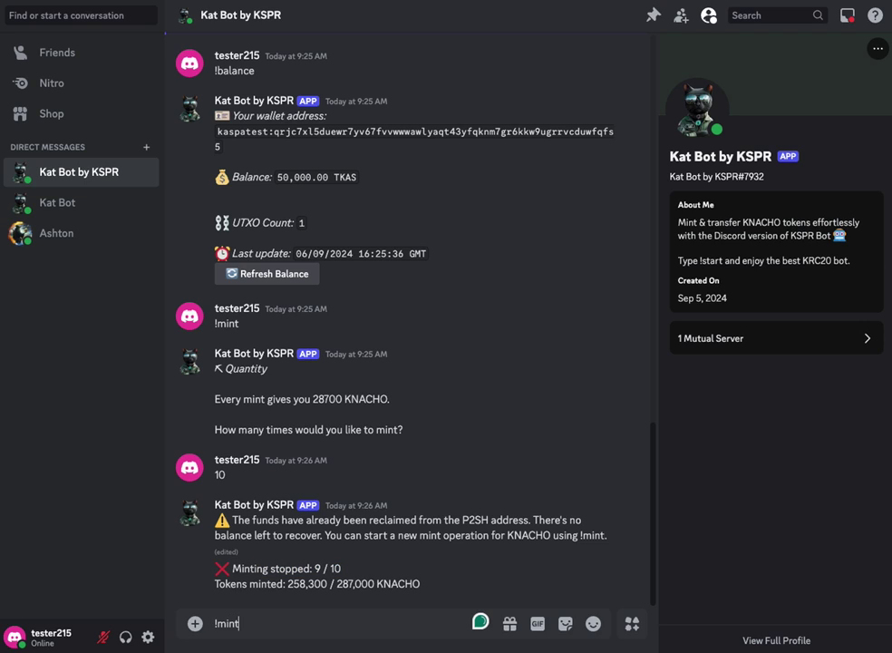
key("Return")
type("1000")
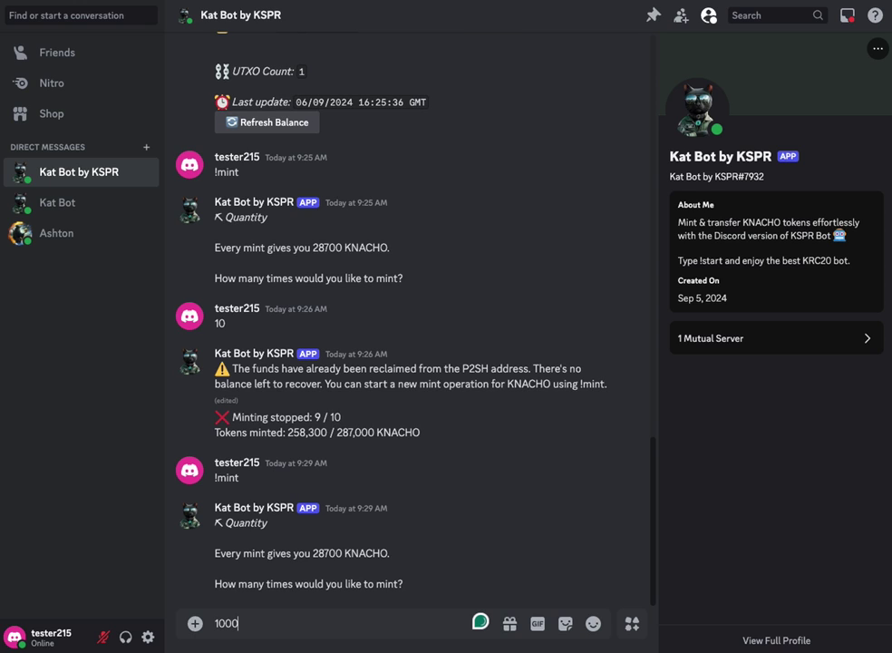
key("Return")
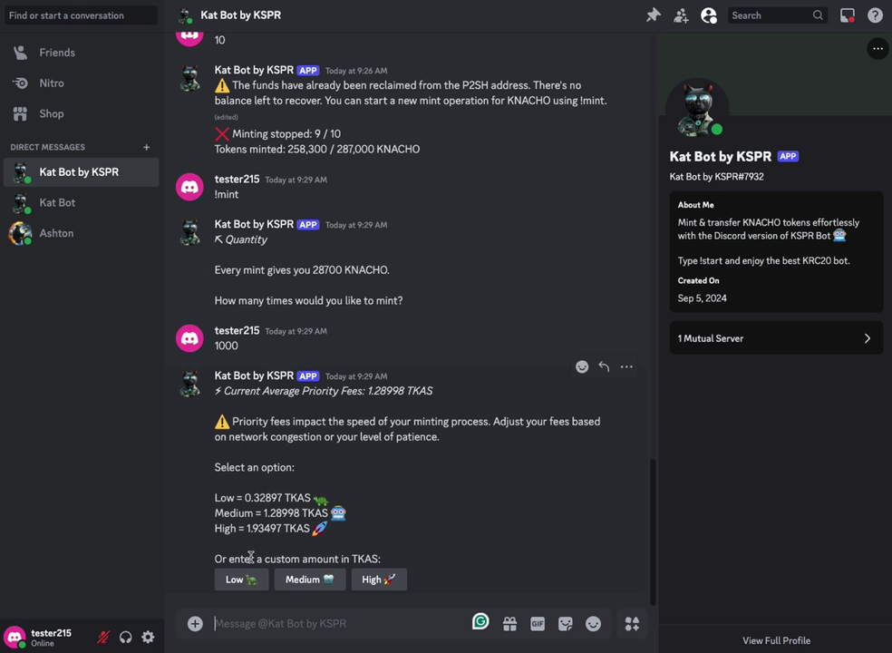
- Start the 1000-mint batch with the Low priority fee and cancel it right after confirming
left_click(234, 583)
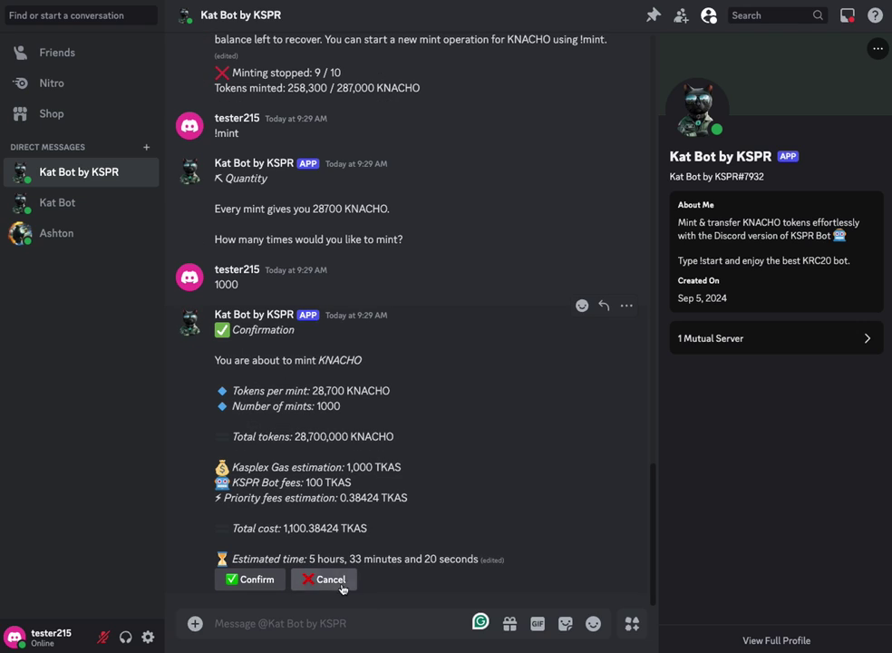
left_click(250, 578)
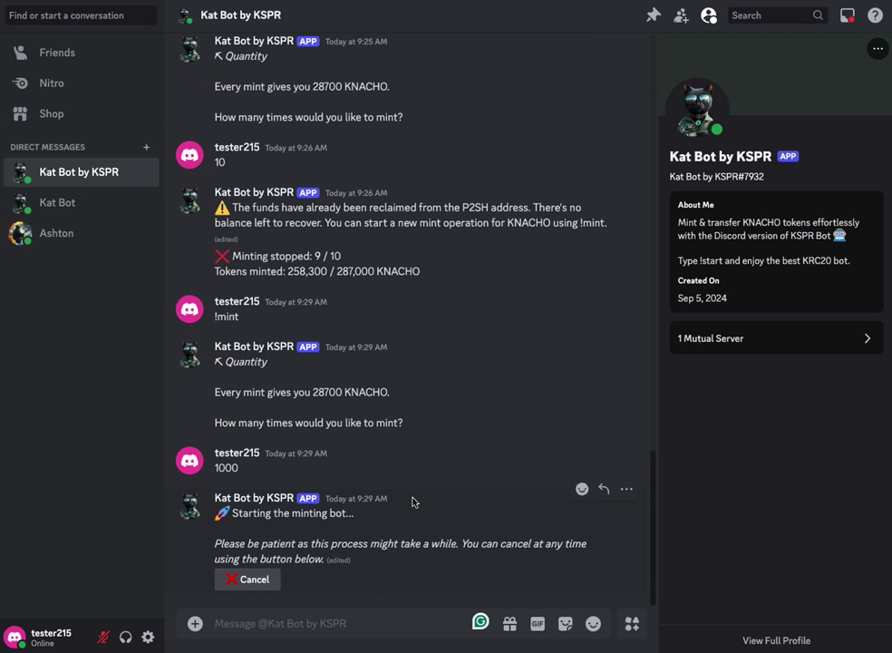
left_click(274, 579)
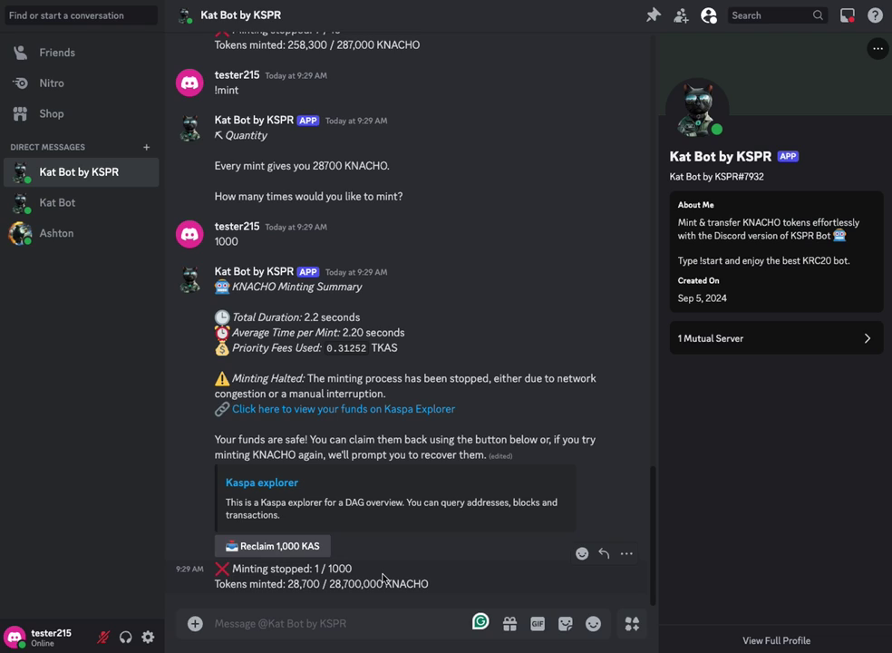
- Reclaim the 1,000 KAS from the halted mint and highlight the recovered TKAS and gas fee amounts in the reply
left_click(272, 545)
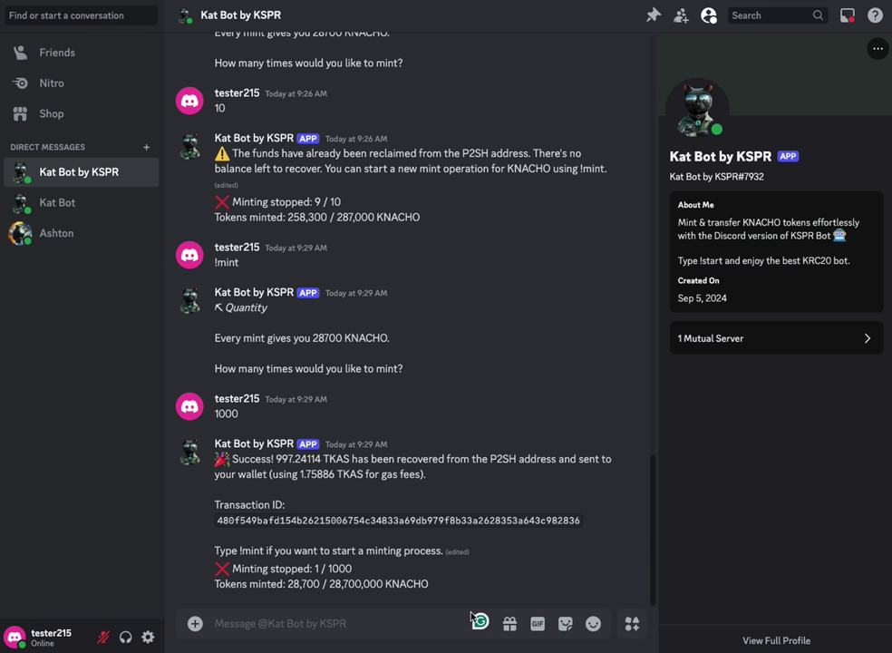
left_click_drag(243, 459, 361, 460)
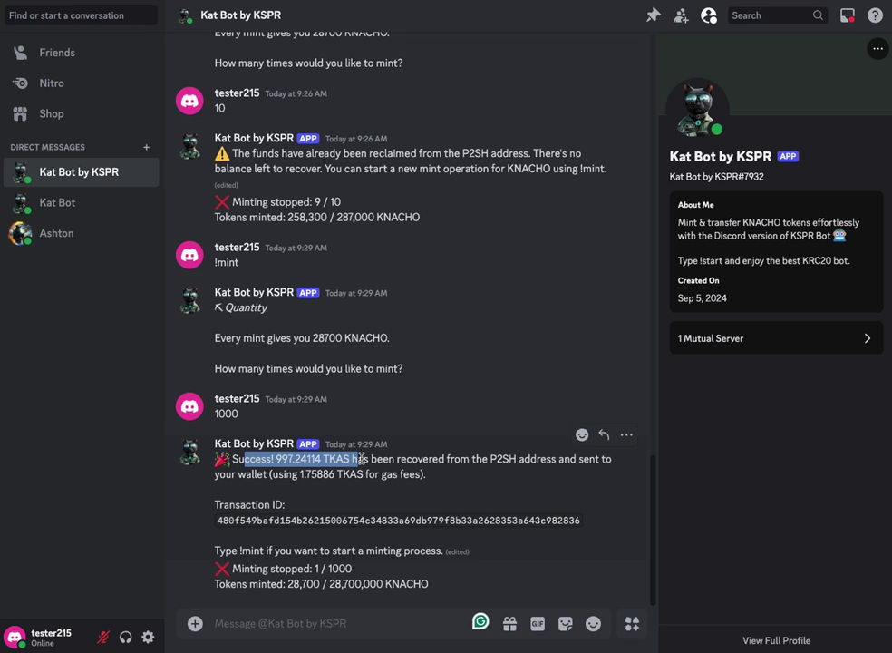
left_click_drag(361, 460, 631, 466)
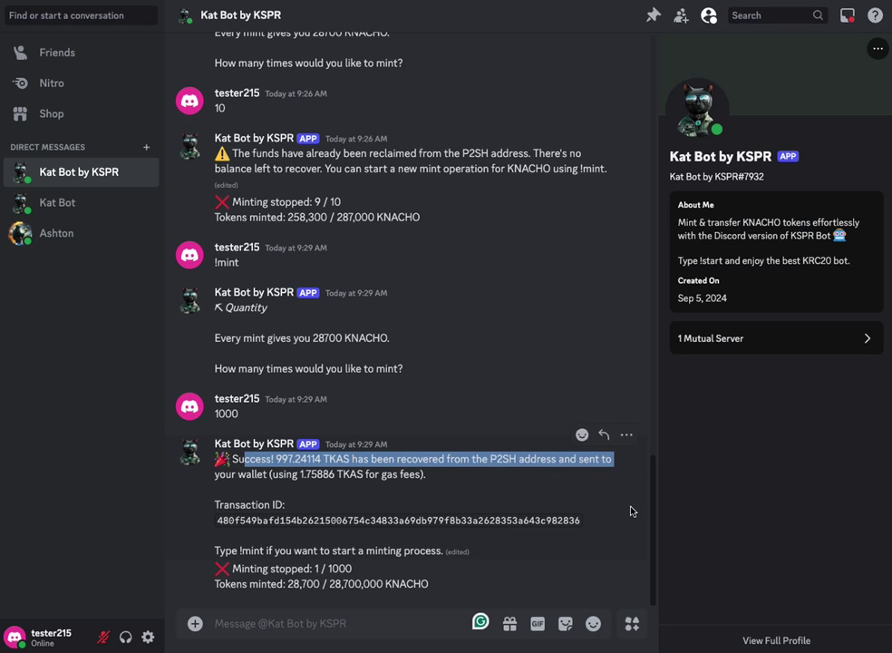
left_click_drag(286, 474, 365, 474)
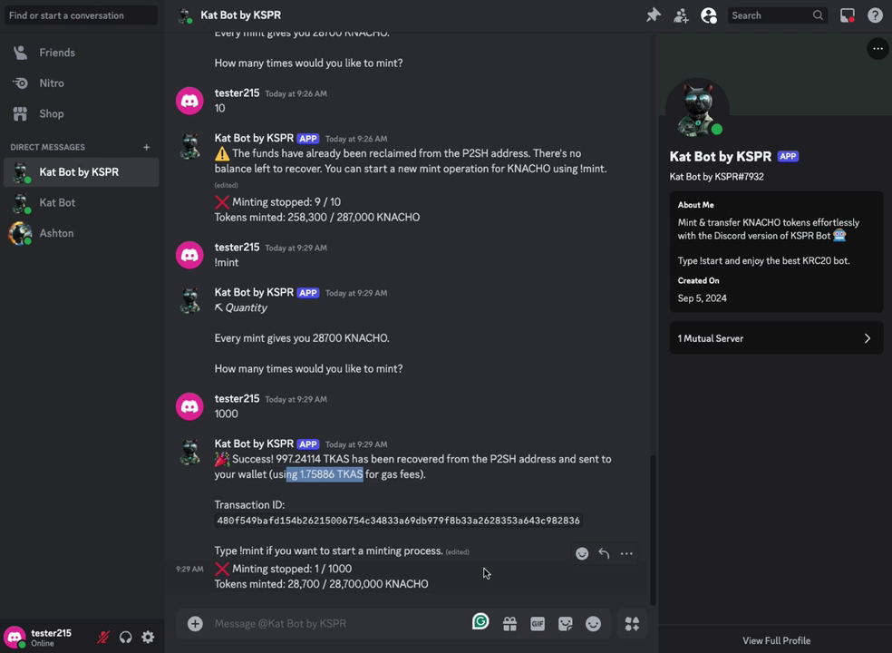
- Highlight the !send and !transfer entries in the welcome message's command list at the beginning of the chat
left_click(328, 632)
scroll(414, 426, "up", 20)
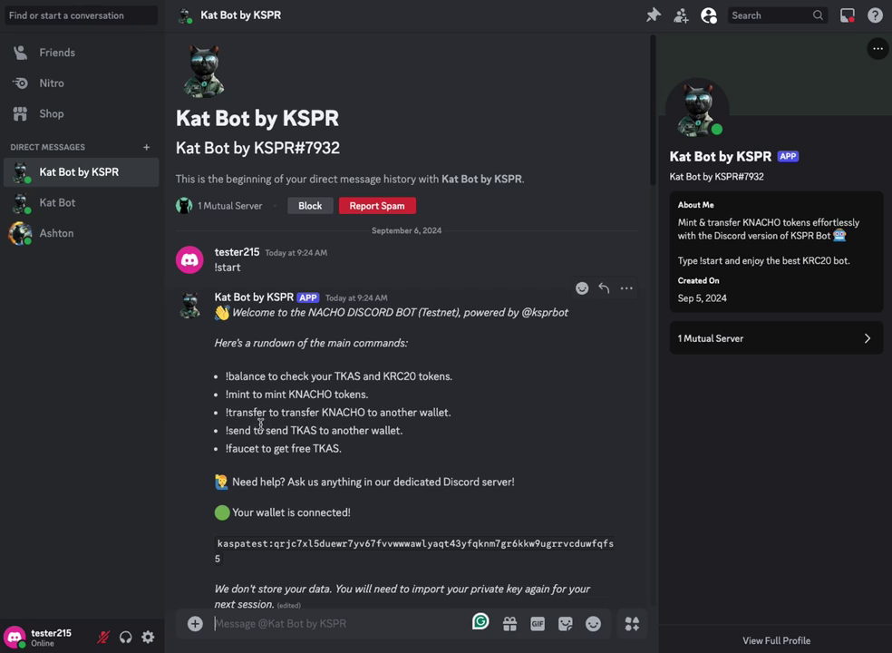
left_click_drag(251, 430, 406, 440)
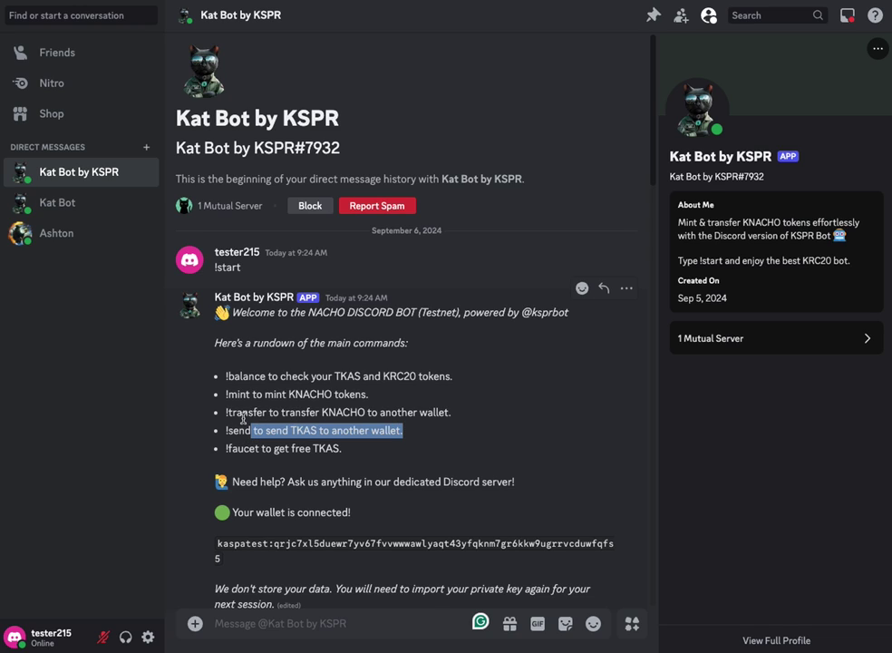
left_click_drag(242, 412, 444, 414)
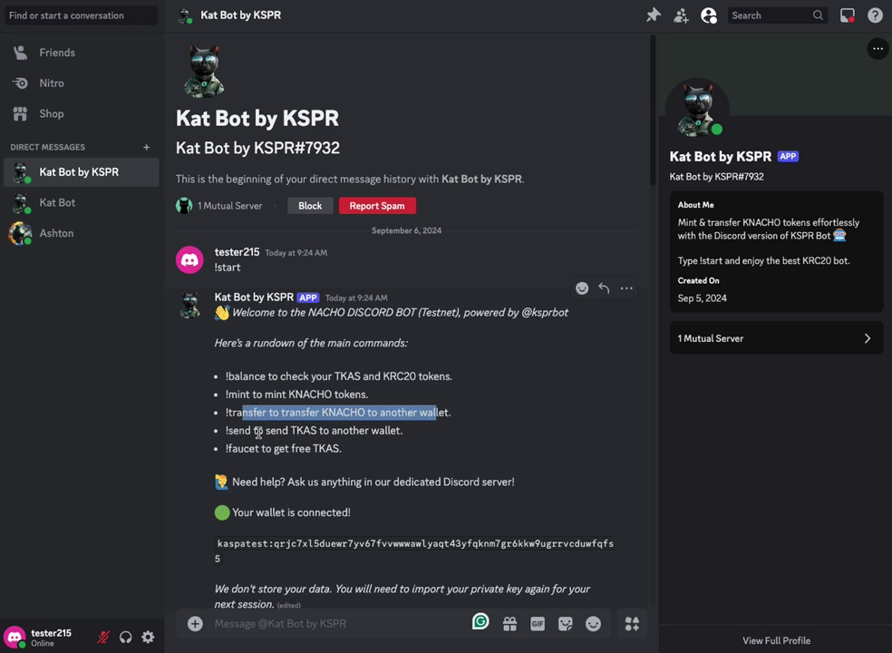
left_click_drag(233, 430, 345, 443)
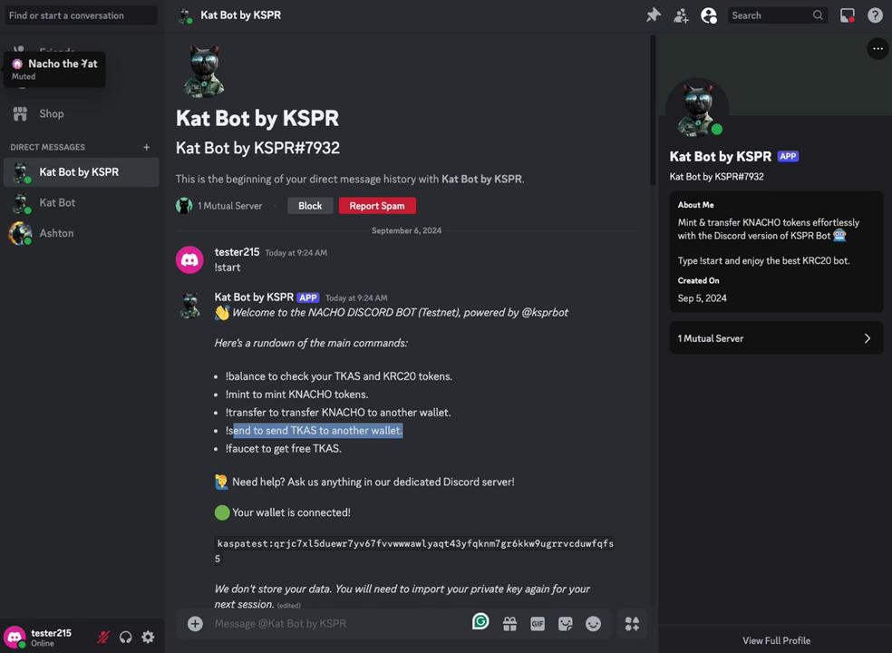
- Go to the krc20-kat-bot channel of the Nacho the Kat server and send !mint there
left_click(3, 63)
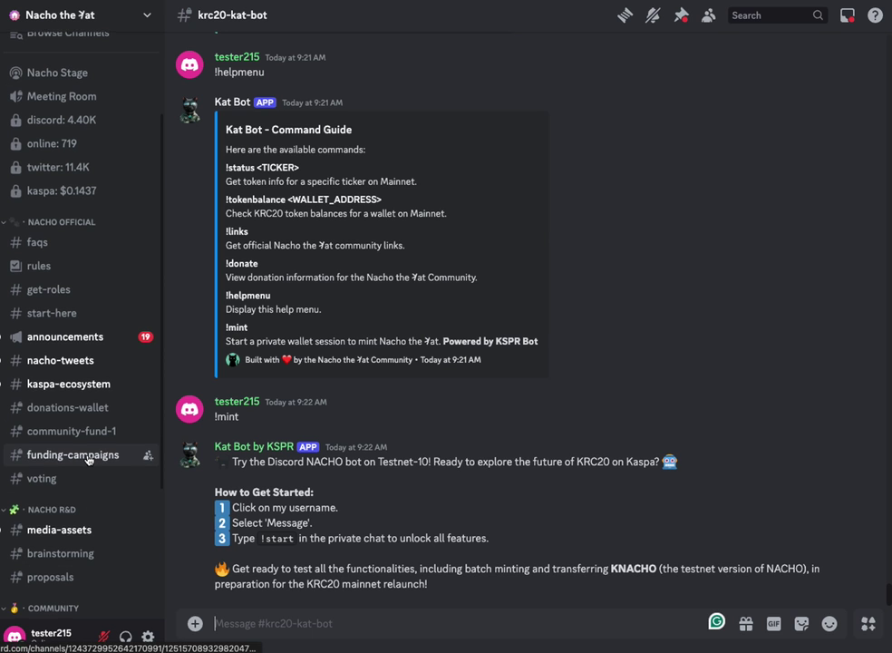
scroll(88, 459, "down", 3)
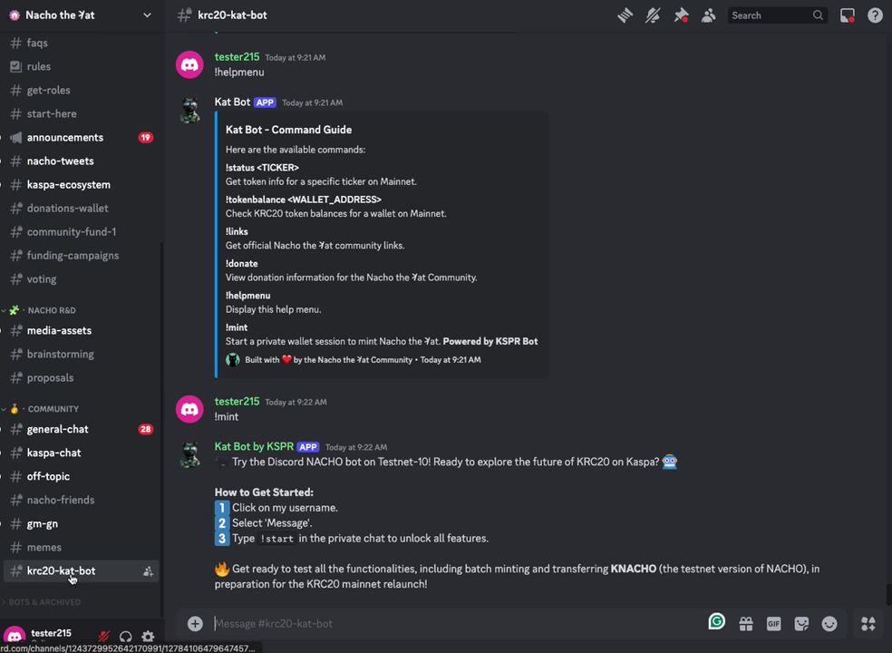
left_click(340, 626)
type("!")
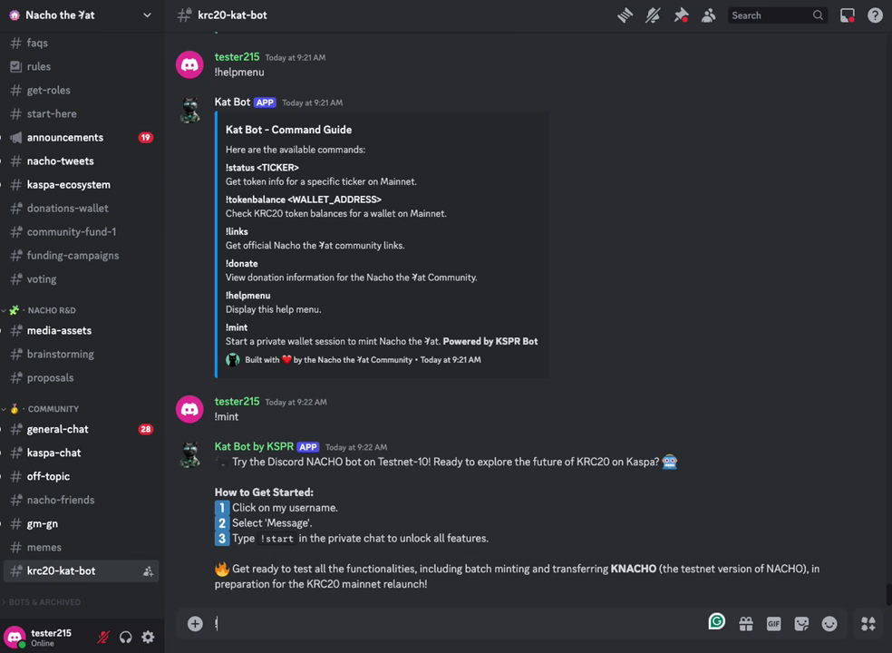
type("mint")
key("Return")
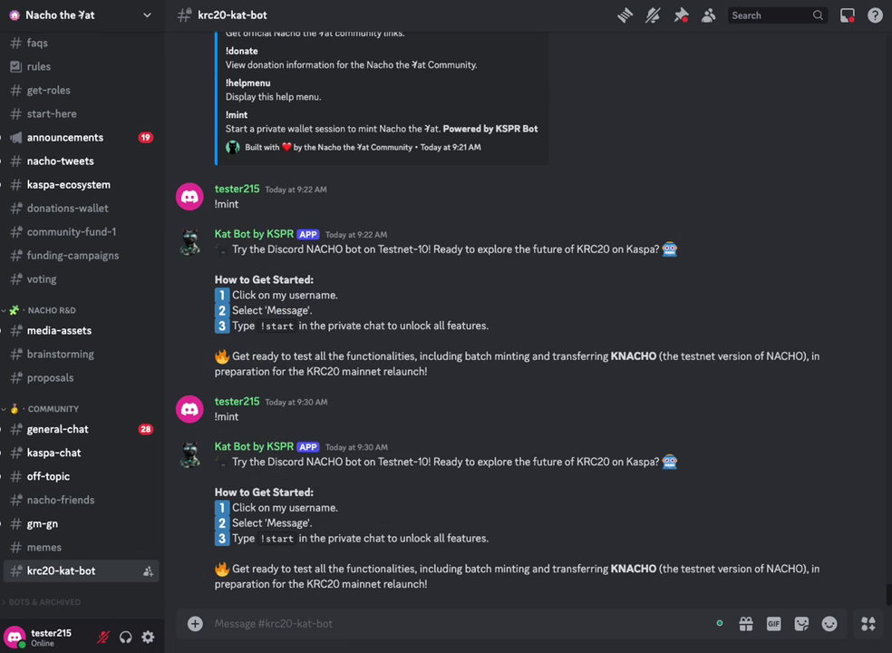
- Open the full profile of Kat Bot by KSPR from its newest reply and return to its private chat's latest messages
left_click(256, 450)
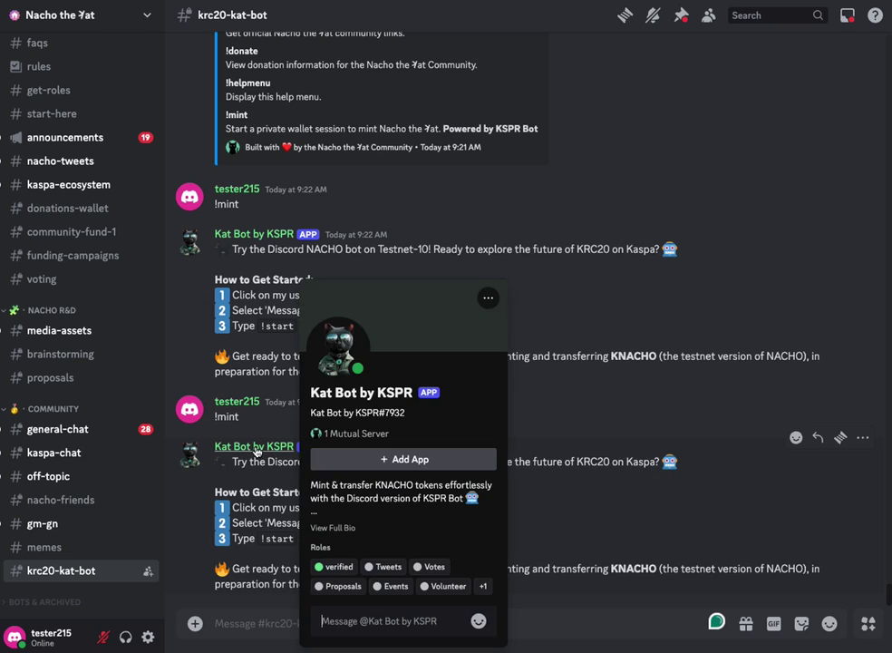
left_click(338, 345)
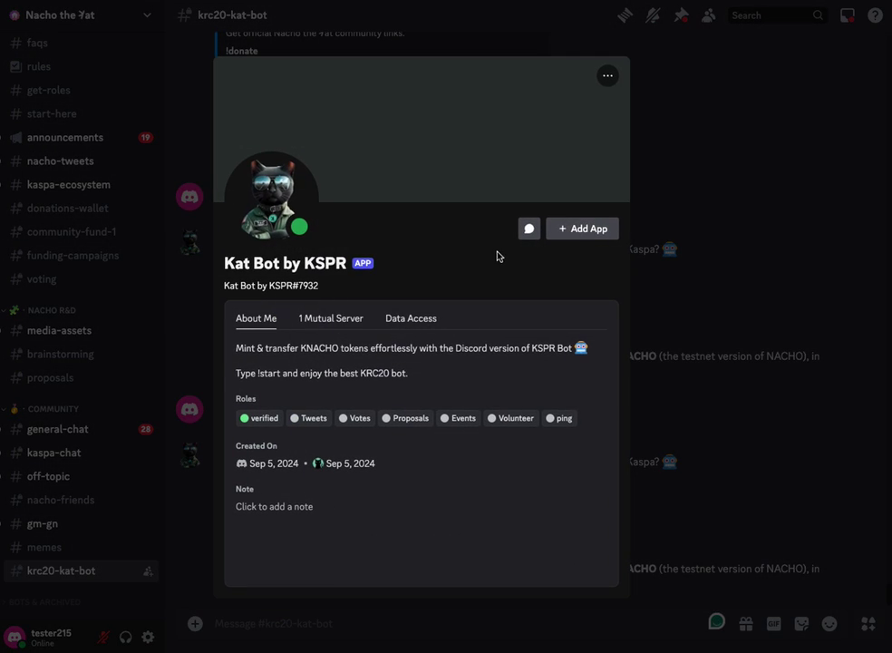
left_click(529, 229)
scroll(435, 408, "down", 5)
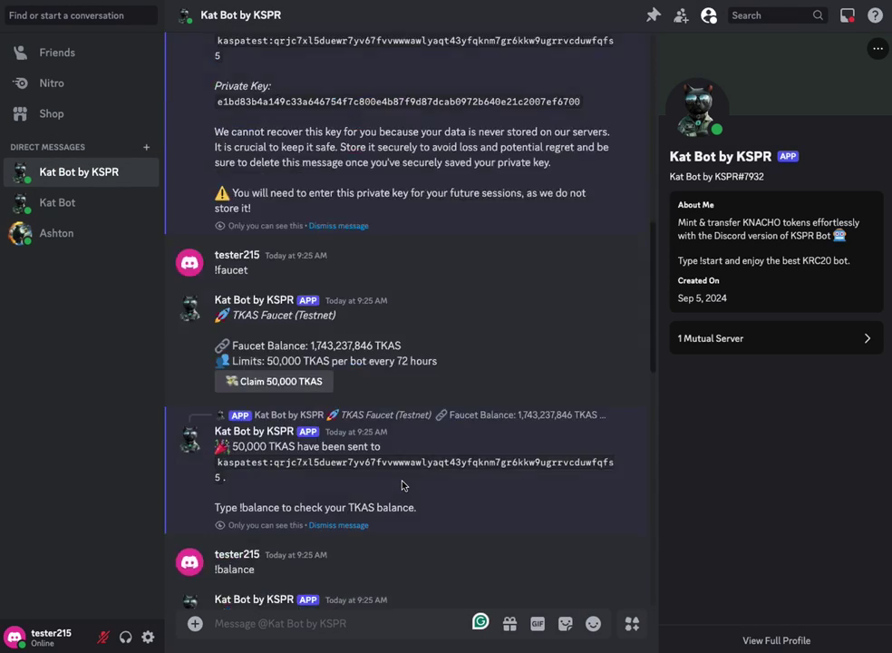
scroll(402, 485, "down", 10)
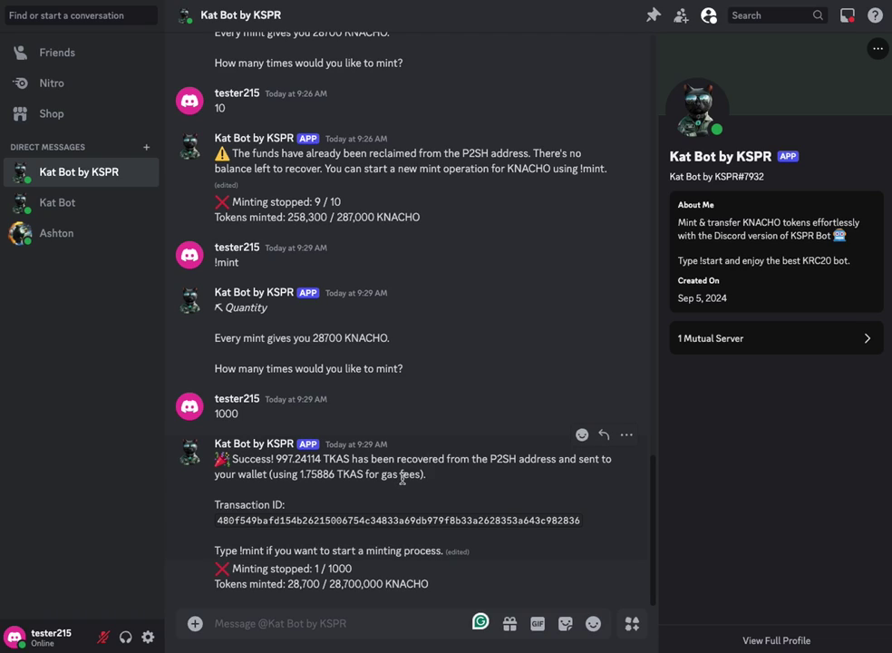